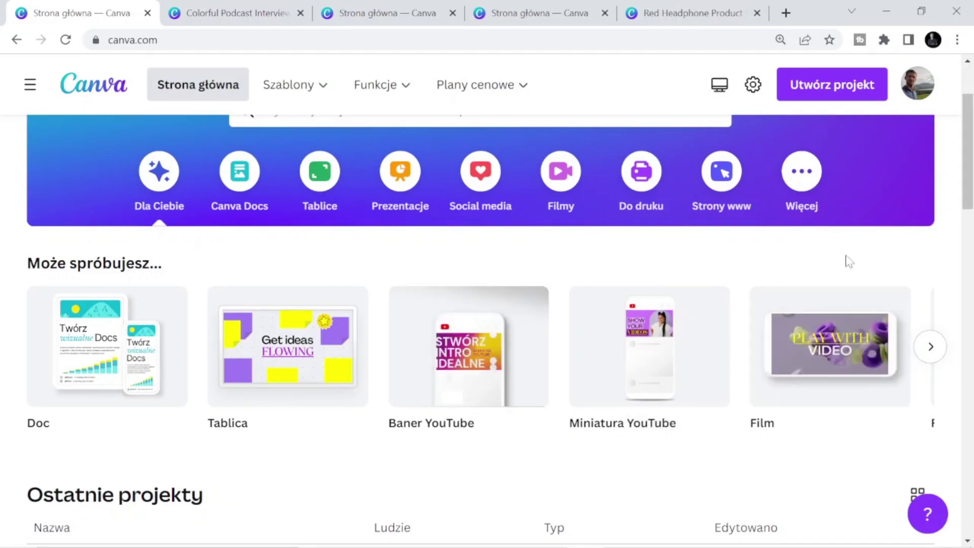
# Look through the home page's suggested formats and recent projects
pyautogui.moveTo(970, 169); pyautogui.dragTo(971, 205)
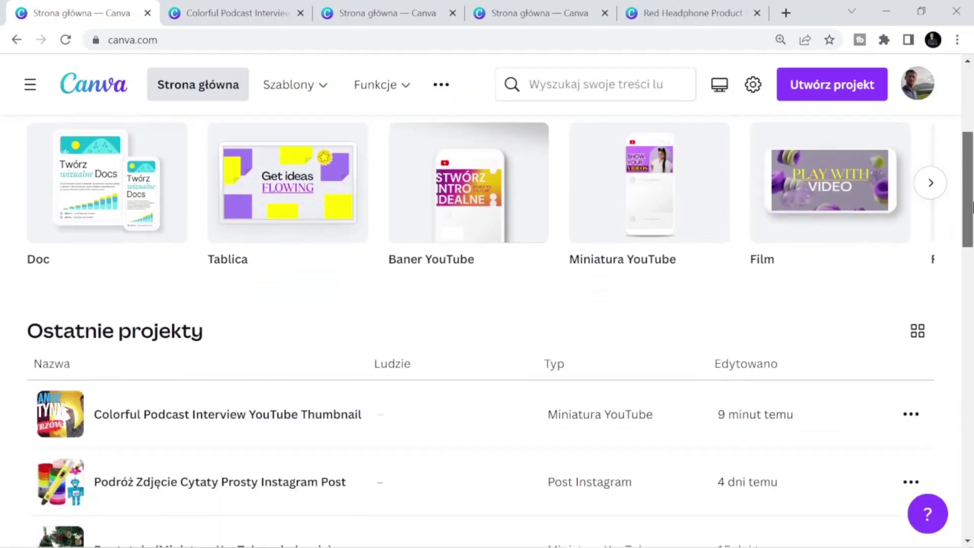
pyautogui.moveTo(894, 259)
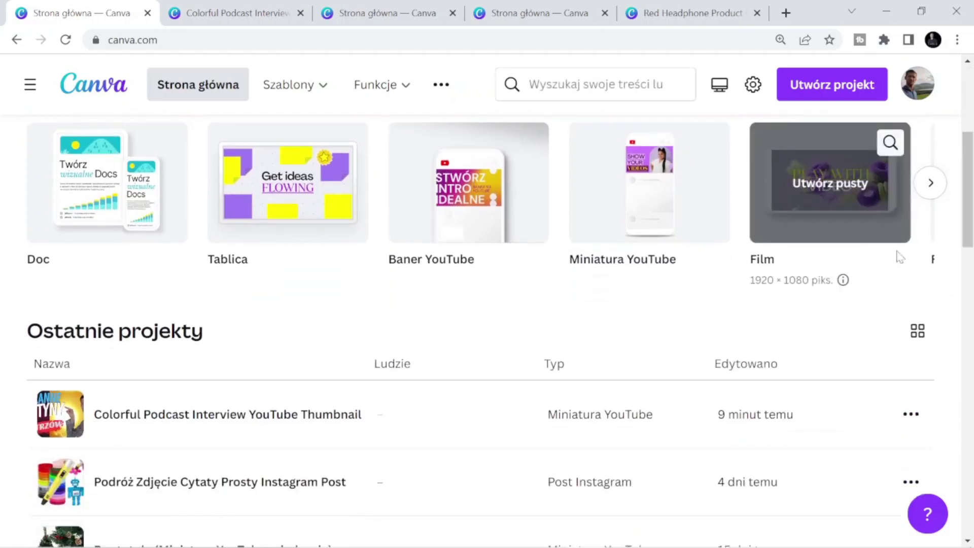
pyautogui.moveTo(971, 217); pyautogui.dragTo(972, 197)
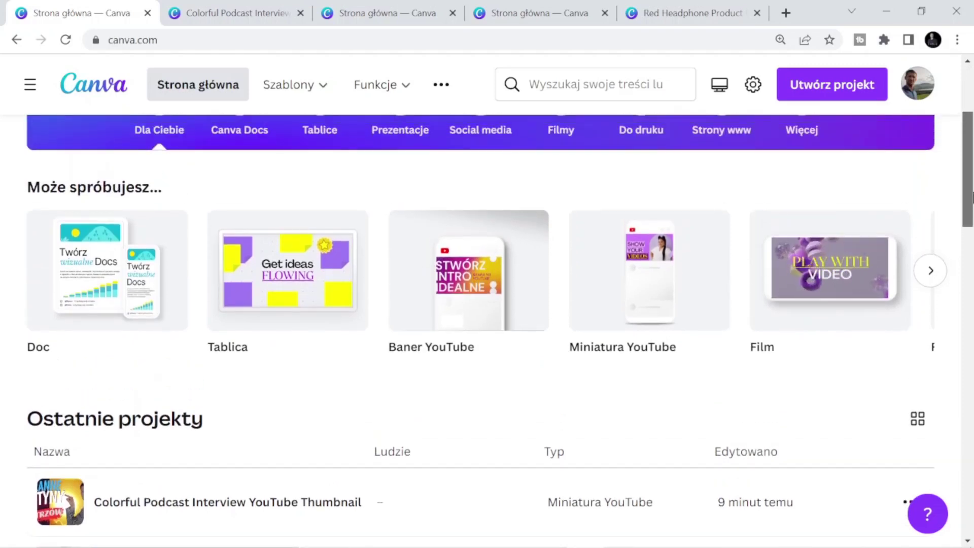
pyautogui.moveTo(971, 198); pyautogui.dragTo(972, 252)
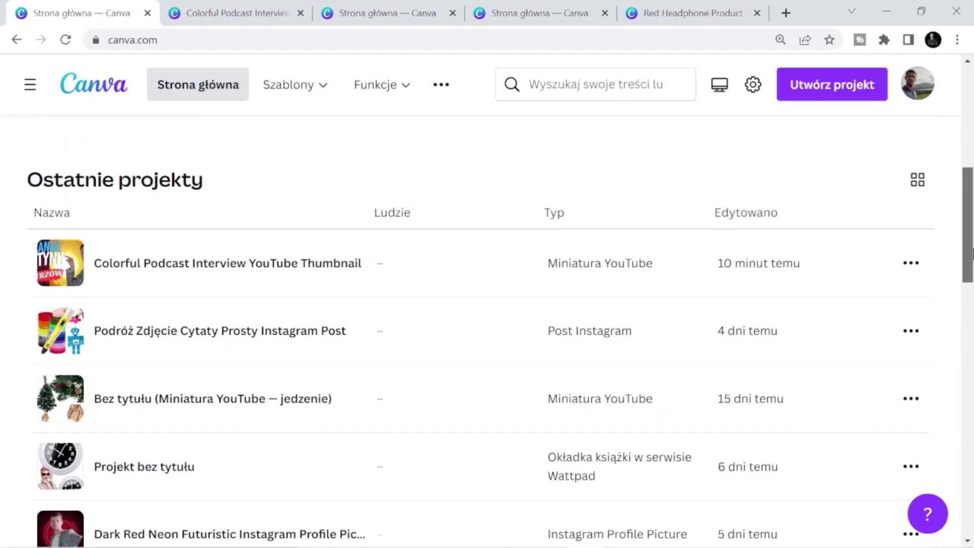
pyautogui.moveTo(972, 252); pyautogui.dragTo(150, 24)
# Switch to the open Colorful Podcast Interview thumbnail design and shift the SUPER IMPREZA text slightly to the left
pyautogui.click(192, 14)
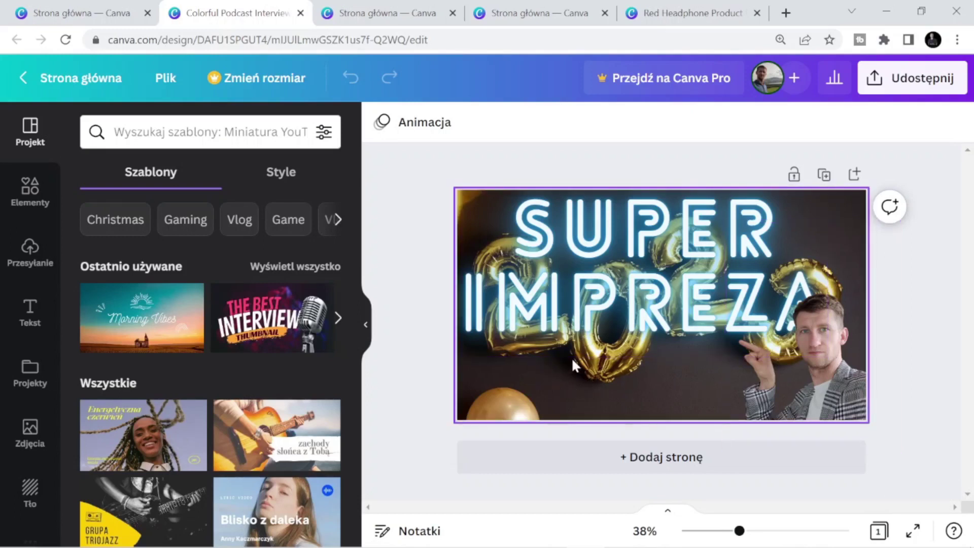
pyautogui.moveTo(662, 345)
pyautogui.mouseDown()
pyautogui.moveTo(756, 365)
pyautogui.moveTo(654, 345)
pyautogui.mouseUp()
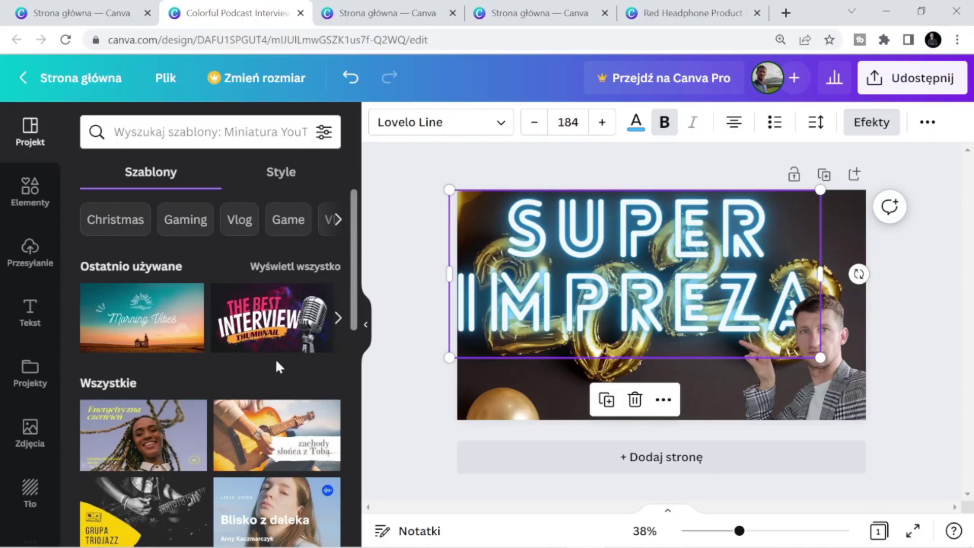
# Look through the thumbnail templates and the element categories, from shapes and graphics to photos, videos and audio
pyautogui.scroll(-7, 274, 373)
pyautogui.scroll(1, 229, 377)
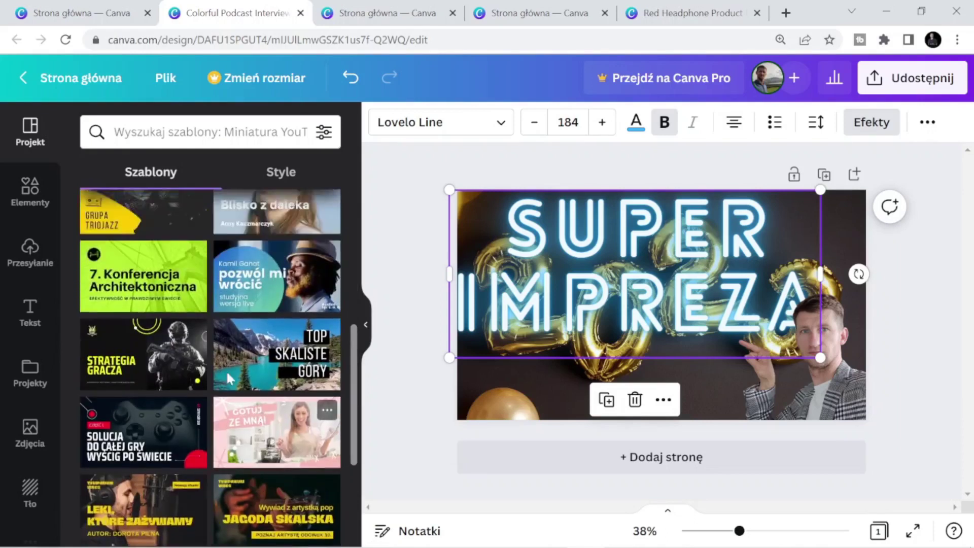
pyautogui.scroll(6, 226, 370)
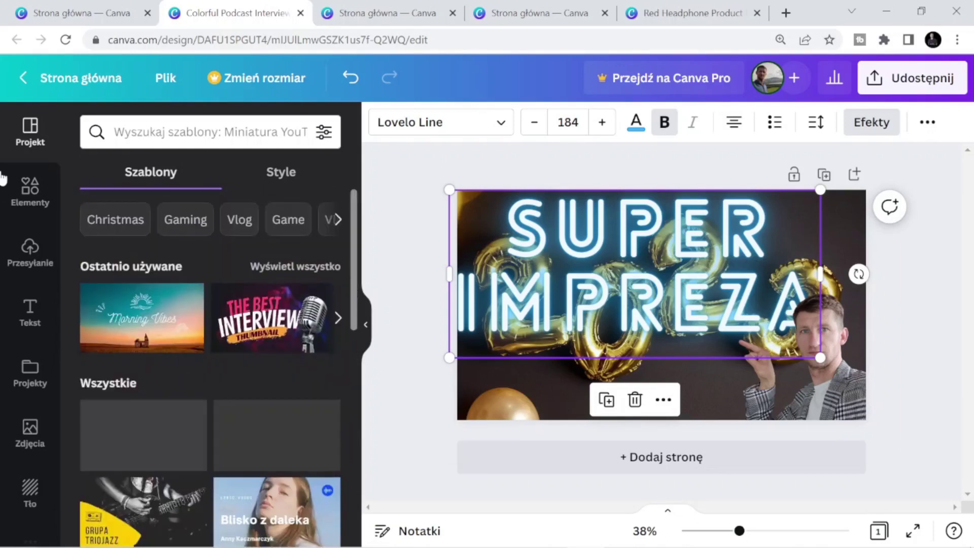
pyautogui.click(31, 189)
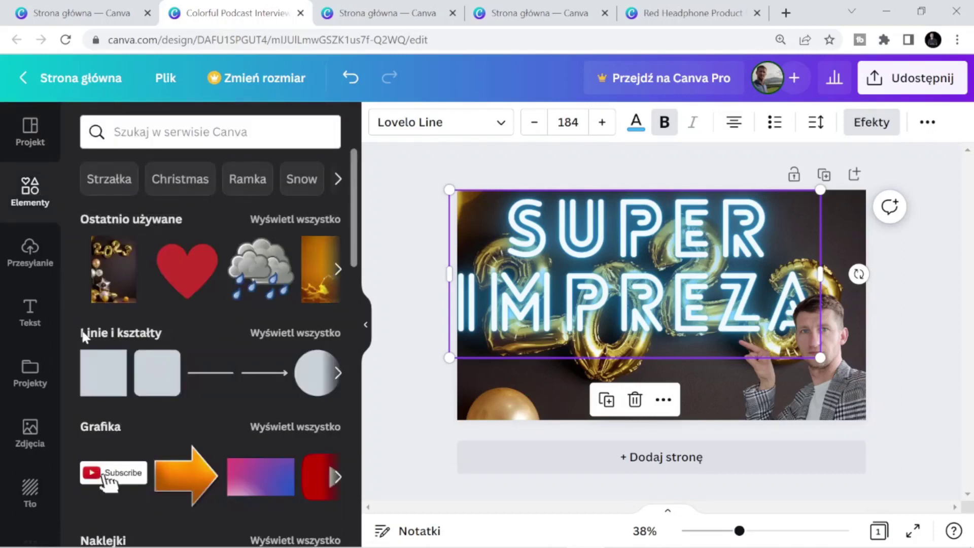
pyautogui.scroll(-5, 281, 434)
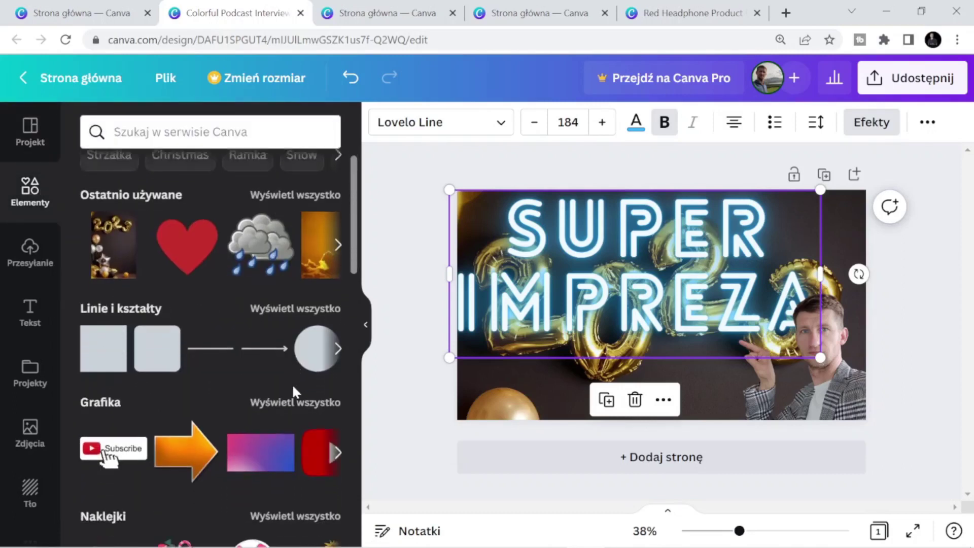
pyautogui.scroll(-7, 238, 388)
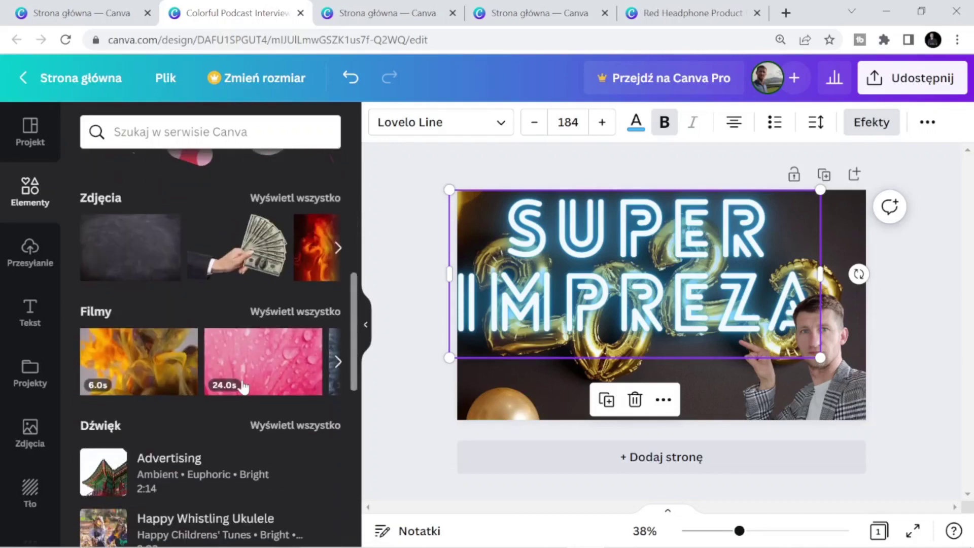
pyautogui.scroll(3, 232, 380)
pyautogui.scroll(6, 232, 381)
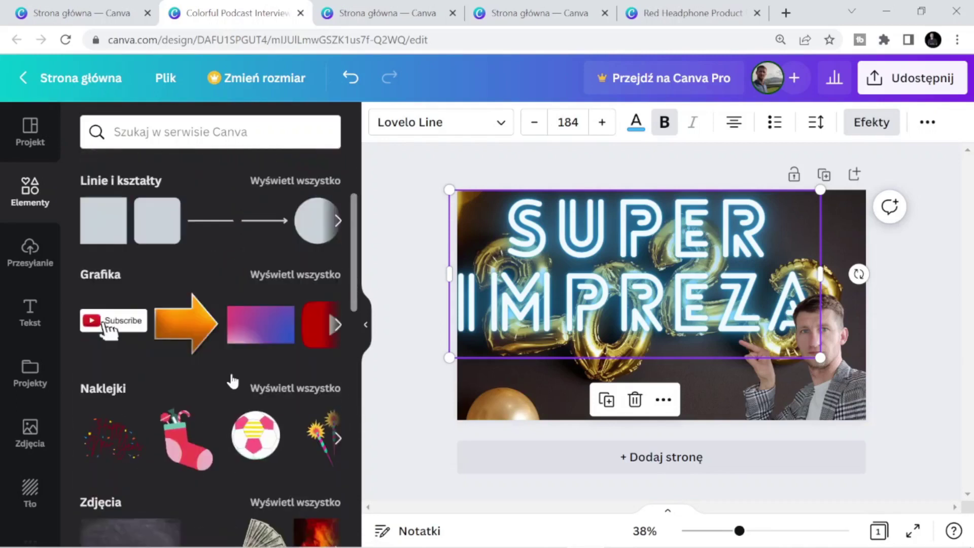
# Search the elements library for "kwiatek"
pyautogui.click(210, 132)
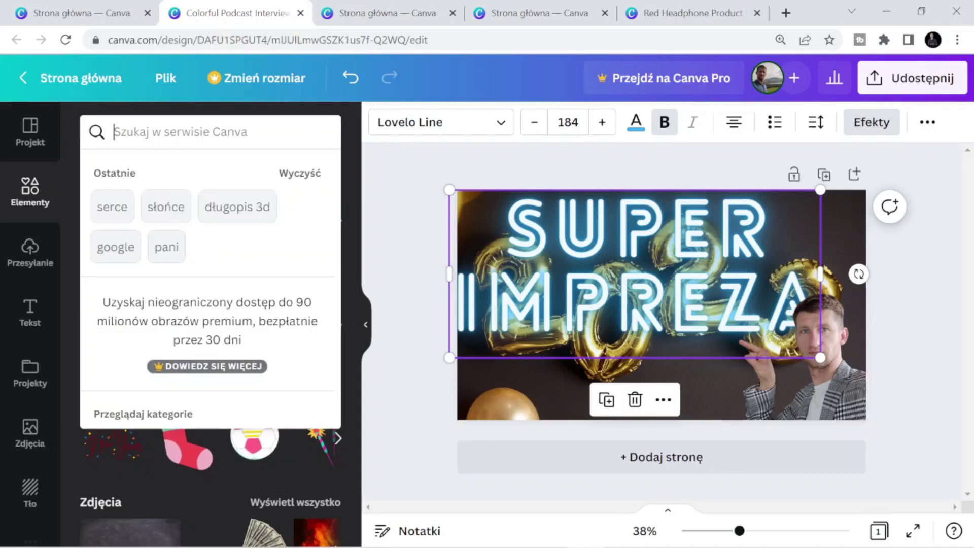
pyautogui.write('kw')
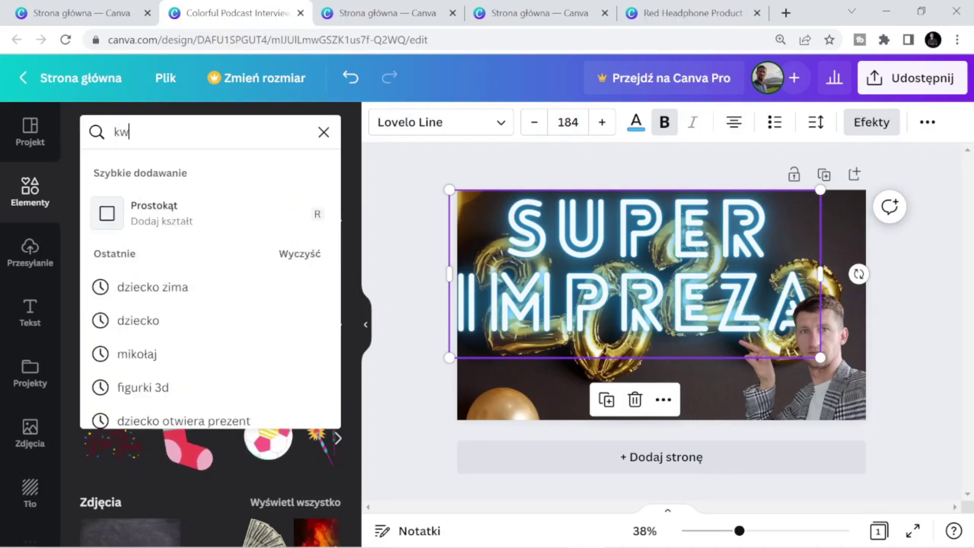
pyautogui.write('iatek')
pyautogui.press('Return')
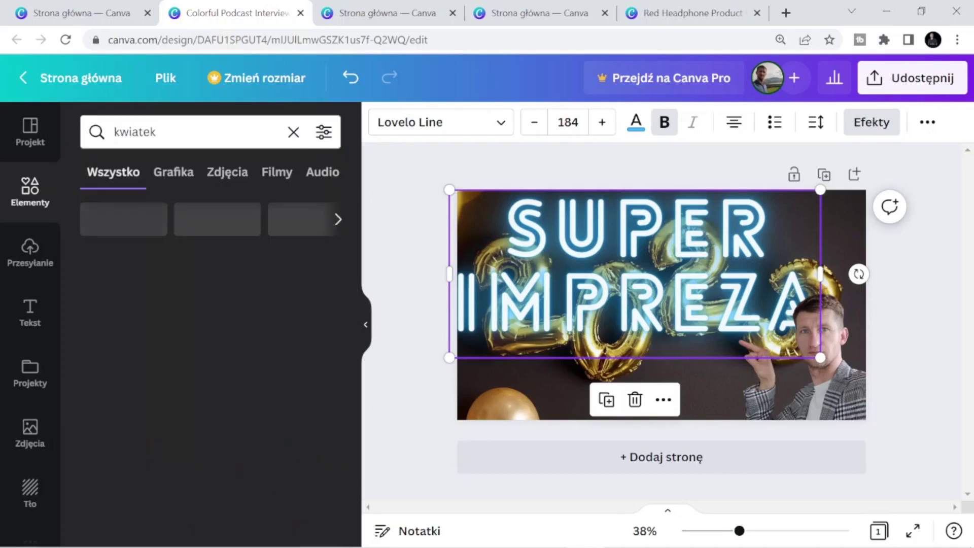
# Examine the flower results across graphics, photos, videos, audio and frames, checking which items carry the Pro marker
pyautogui.scroll(-3, 278, 341)
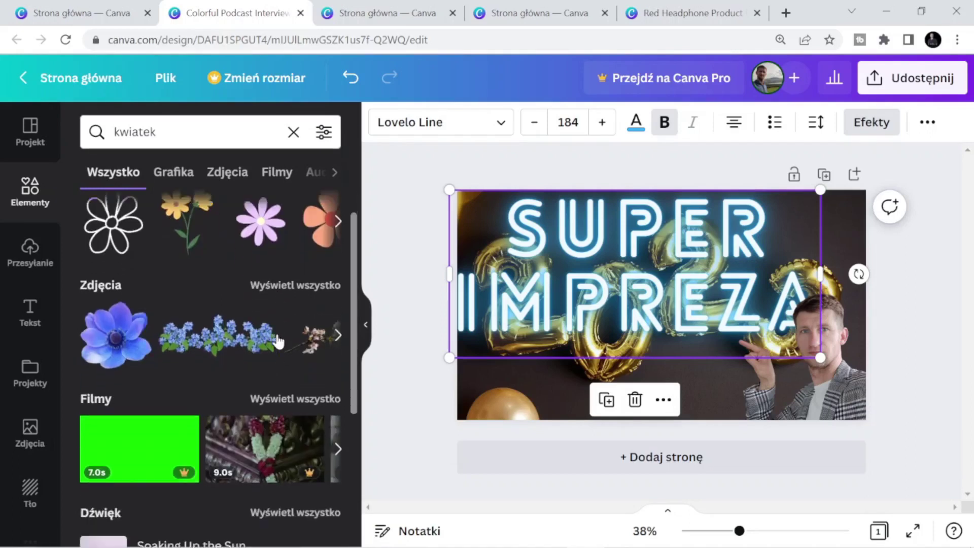
pyautogui.scroll(-2, 167, 330)
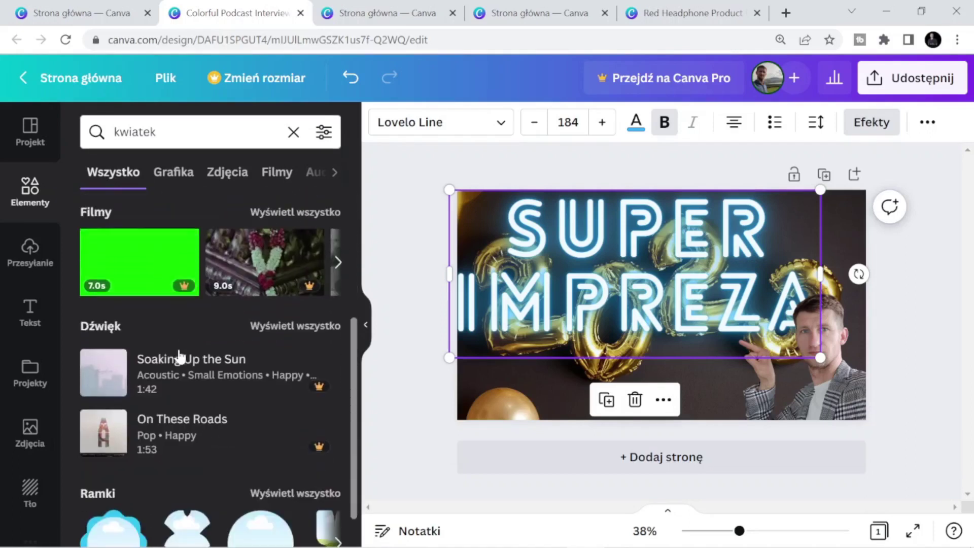
pyautogui.scroll(-1, 284, 426)
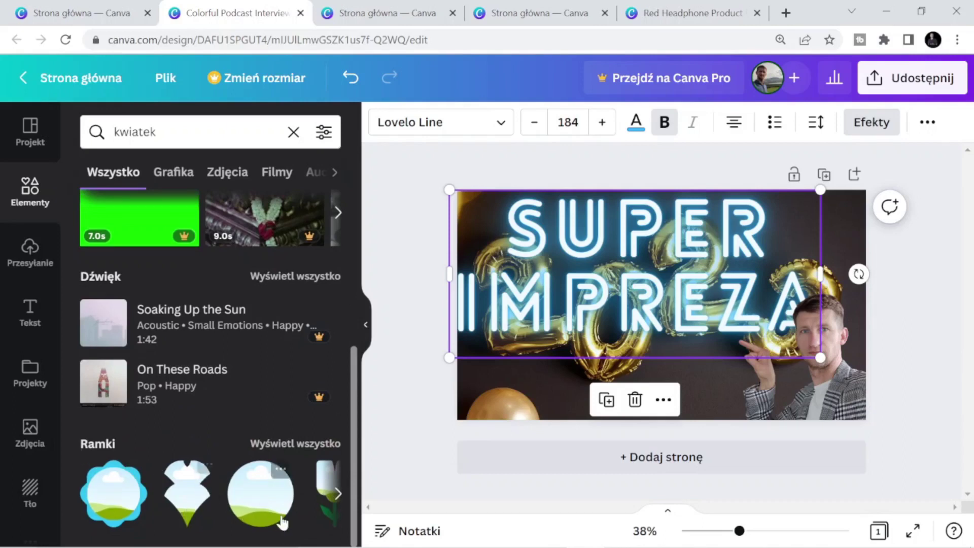
pyautogui.scroll(5, 265, 450)
pyautogui.scroll(-5, 272, 451)
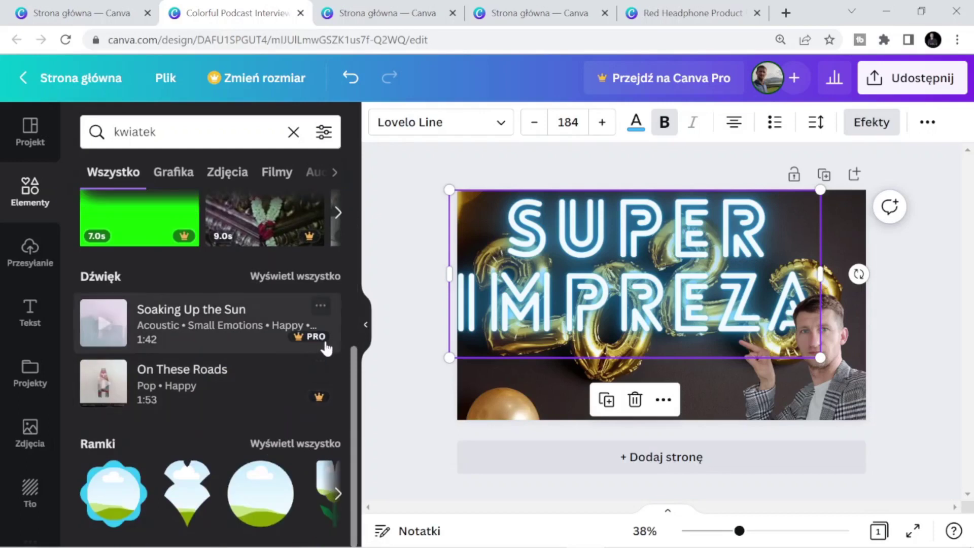
pyautogui.moveTo(297, 343)
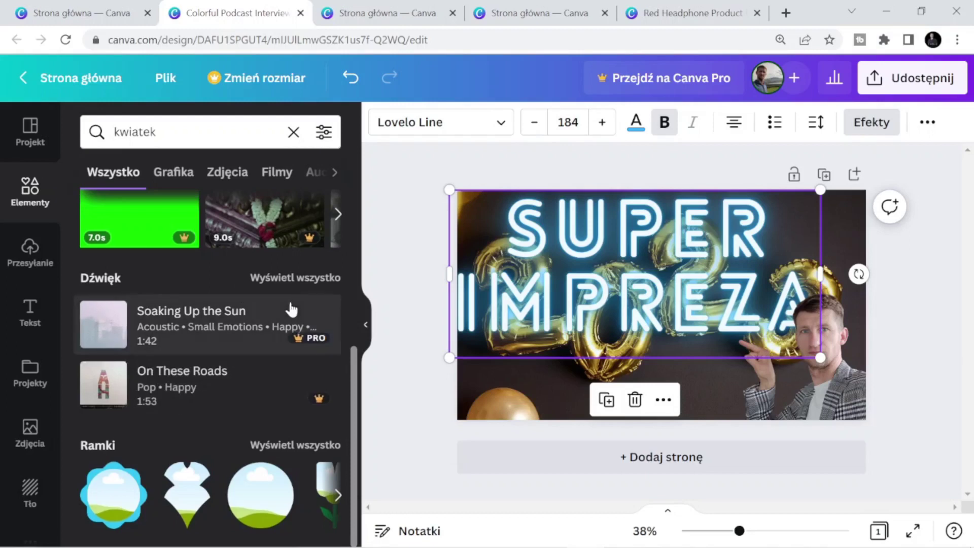
pyautogui.scroll(3, 263, 355)
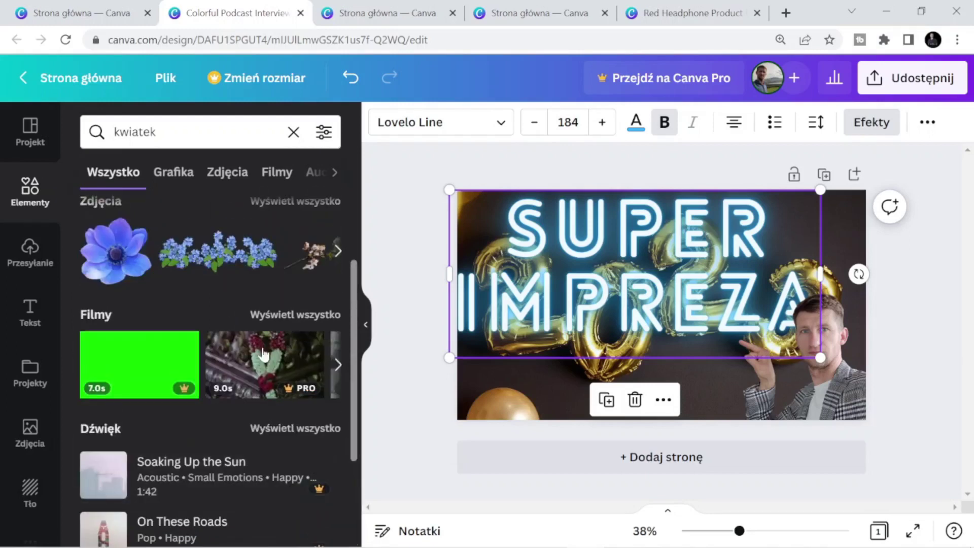
# Add the Pro pink petals photo to the thumbnail's upper-left corner and enlarge it to about 993 × 661
pyautogui.click(336, 252)
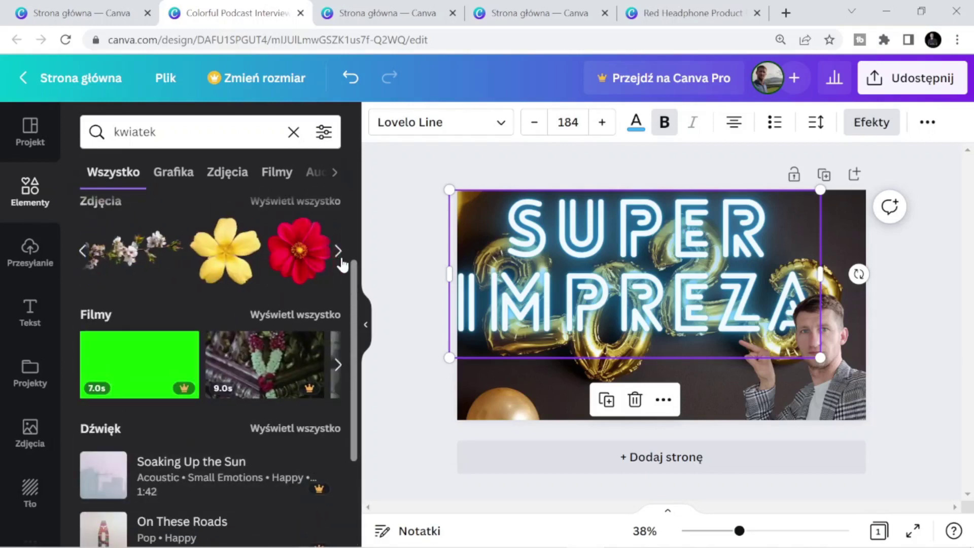
pyautogui.click(338, 251)
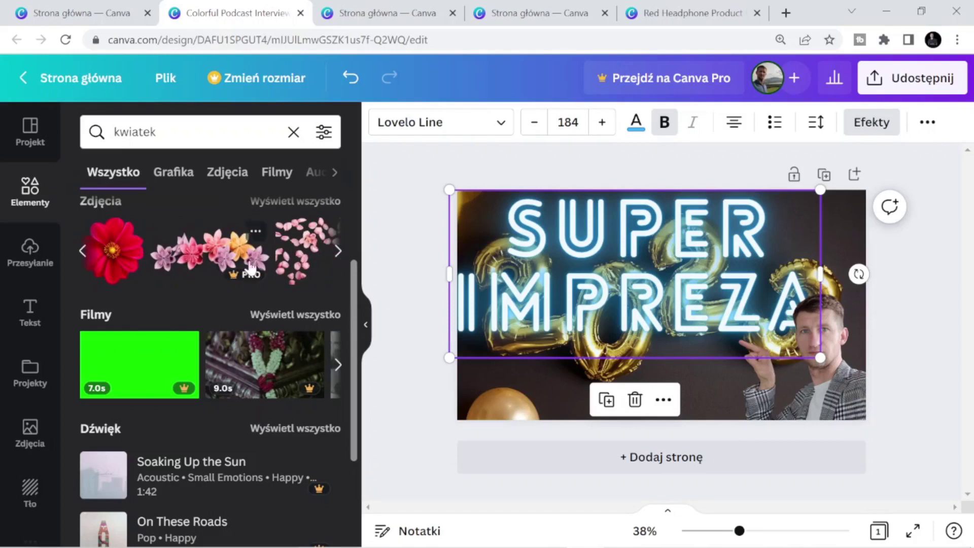
pyautogui.click(305, 260)
pyautogui.moveTo(675, 278); pyautogui.dragTo(584, 250)
pyautogui.moveTo(735, 373); pyautogui.dragTo(769, 411)
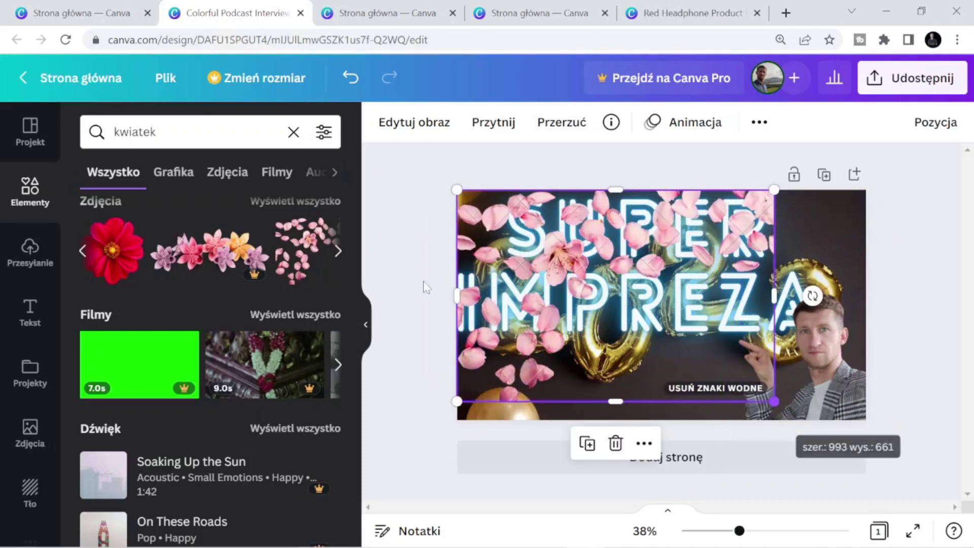
# Delete the pink petals photo from the thumbnail
pyautogui.click(337, 252)
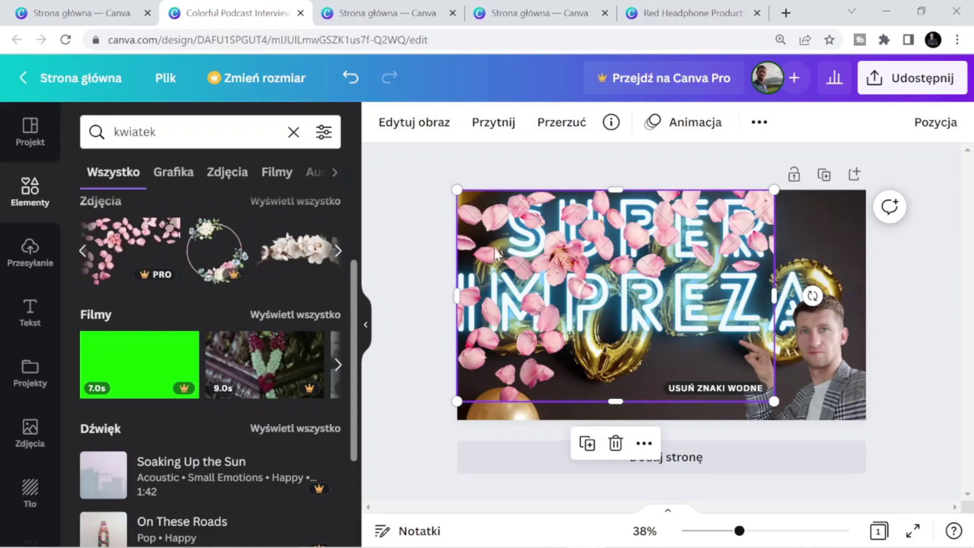
pyautogui.rightClick(716, 322)
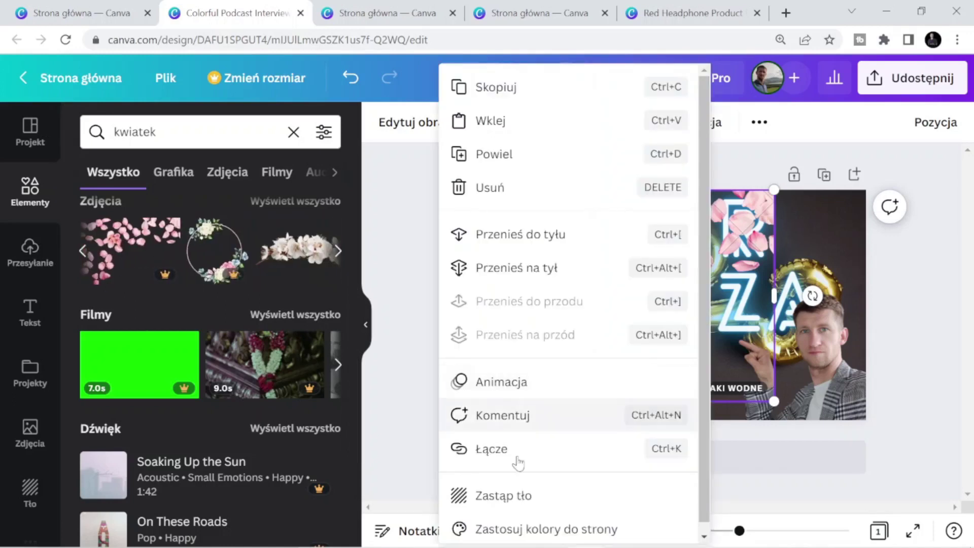
pyautogui.click(497, 191)
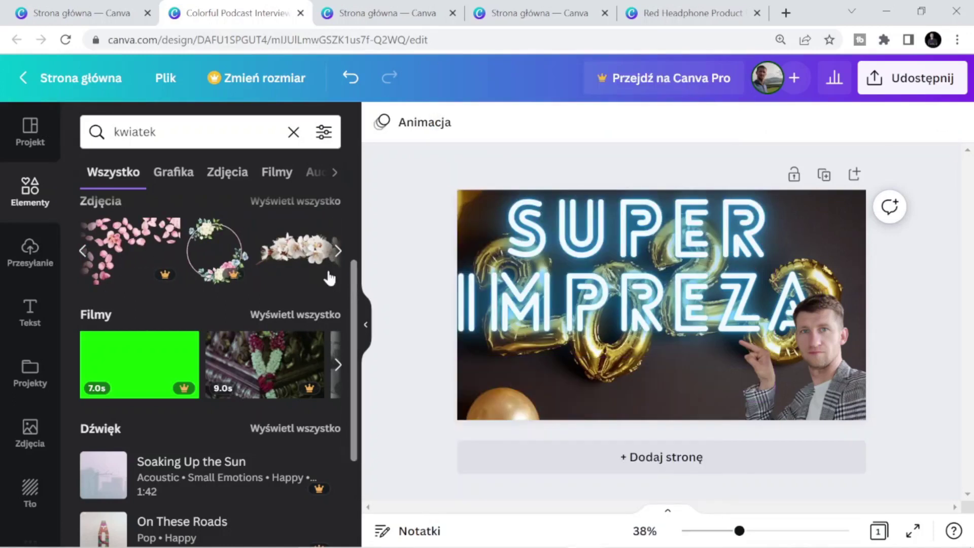
# Add the yellow five-petal flower photo, shrink it to a small accent and place it beside the man's ear
pyautogui.click(338, 252)
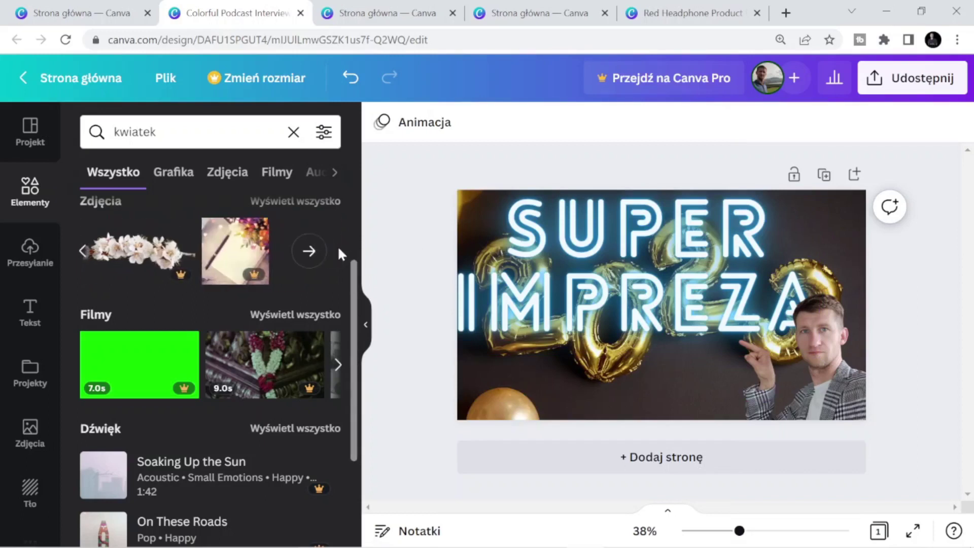
pyautogui.click(88, 266)
pyautogui.click(89, 266)
pyautogui.click(91, 265)
pyautogui.click(91, 265)
pyautogui.click(257, 264)
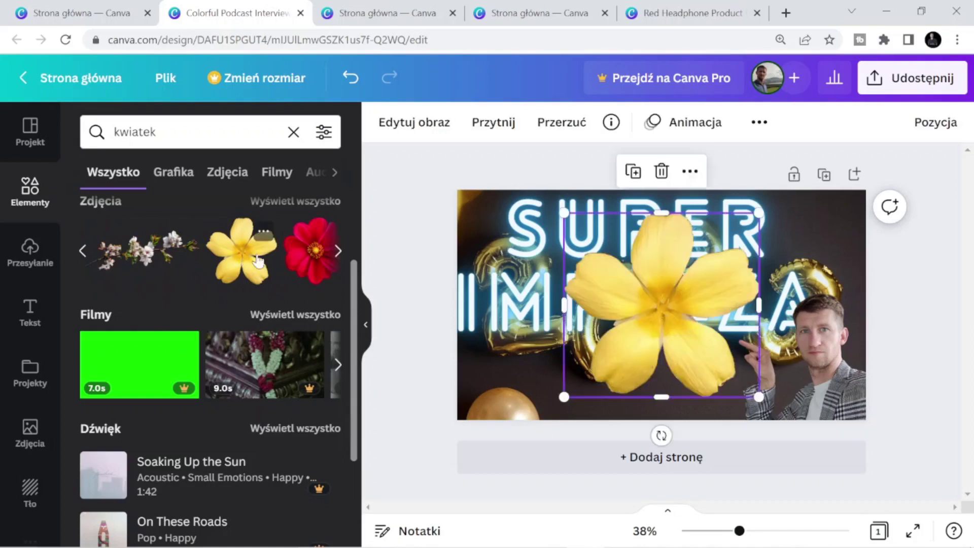
pyautogui.moveTo(618, 287); pyautogui.dragTo(723, 272)
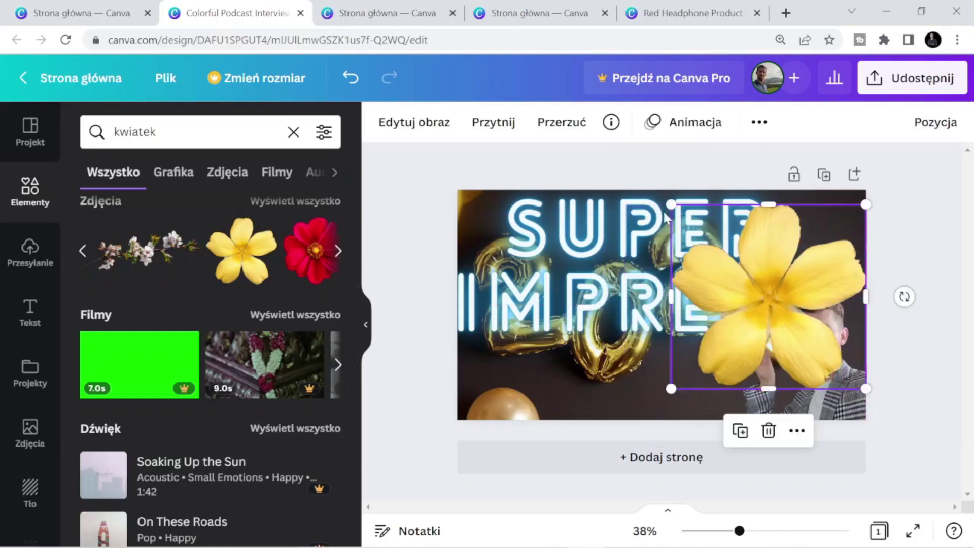
pyautogui.moveTo(669, 200); pyautogui.dragTo(850, 330)
# Move the man cutout slightly up and to the left on the thumbnail
pyautogui.click(622, 384)
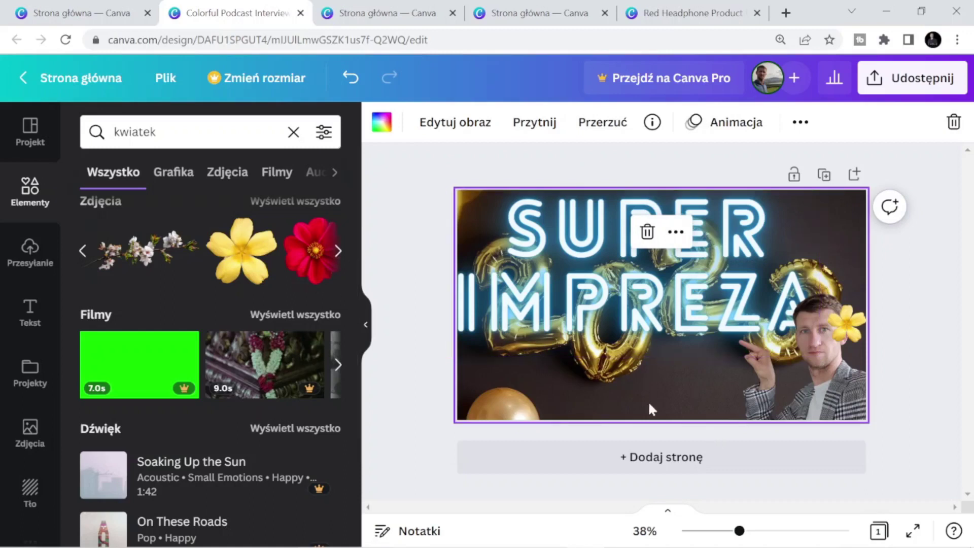
pyautogui.moveTo(787, 376); pyautogui.dragTo(781, 369)
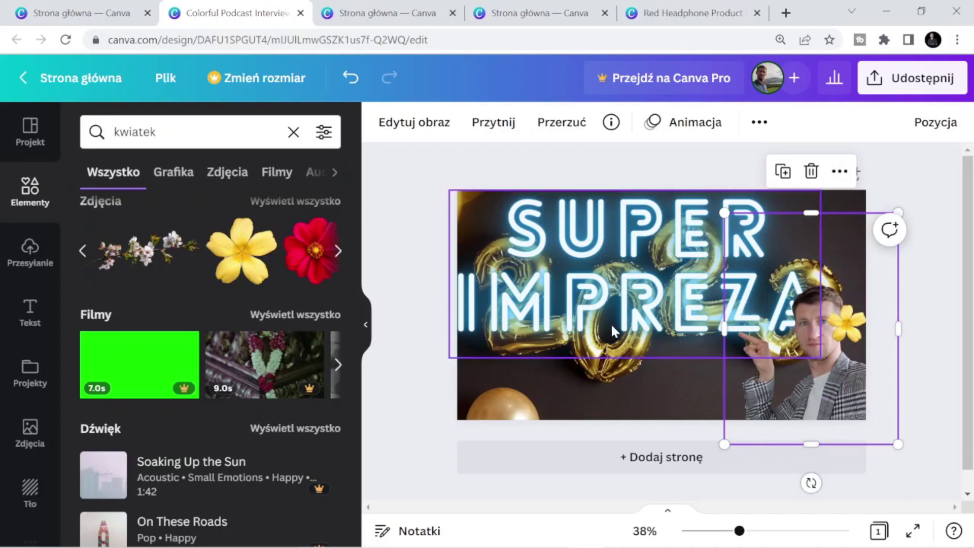
# Recolour the SUPER IMPREZA headline text to red #FF3838 with a custom colour
pyautogui.click(539, 256)
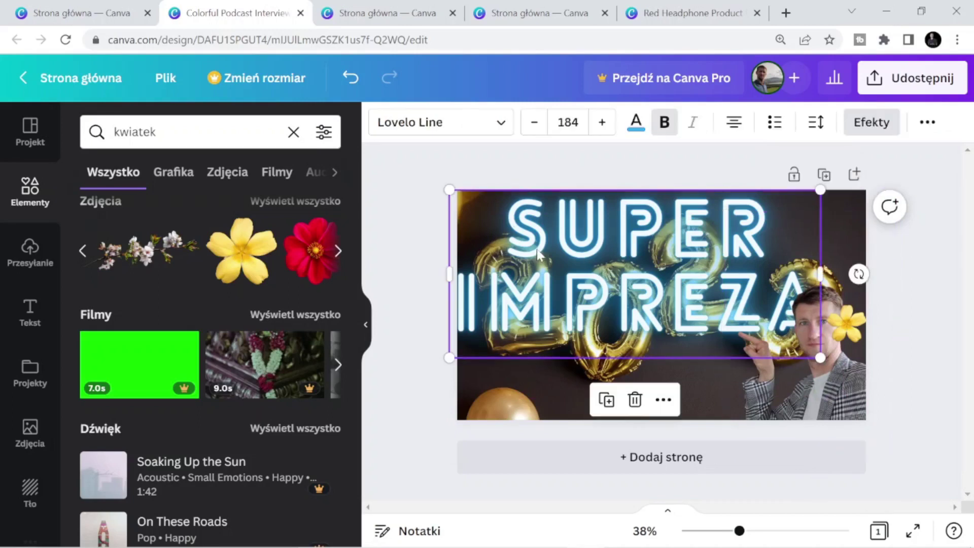
pyautogui.click(636, 123)
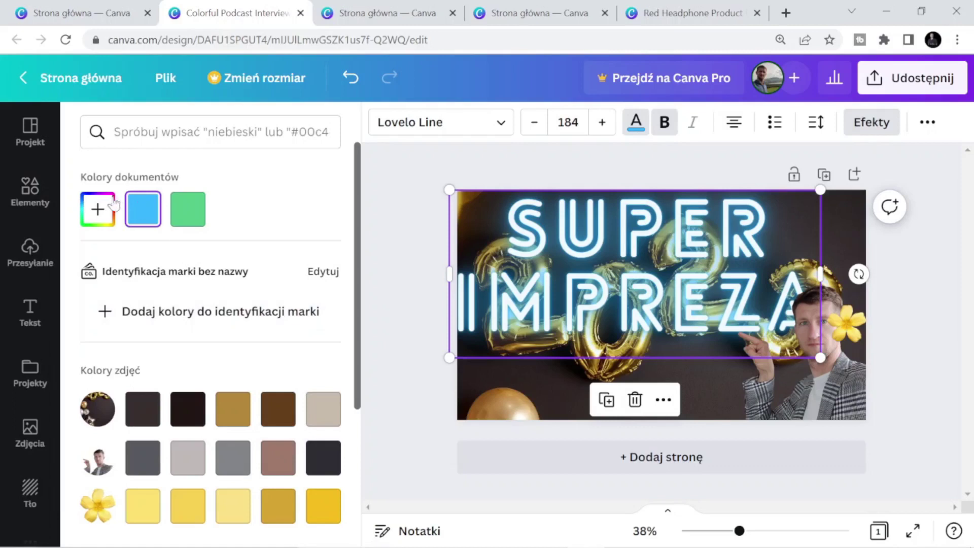
pyautogui.click(92, 210)
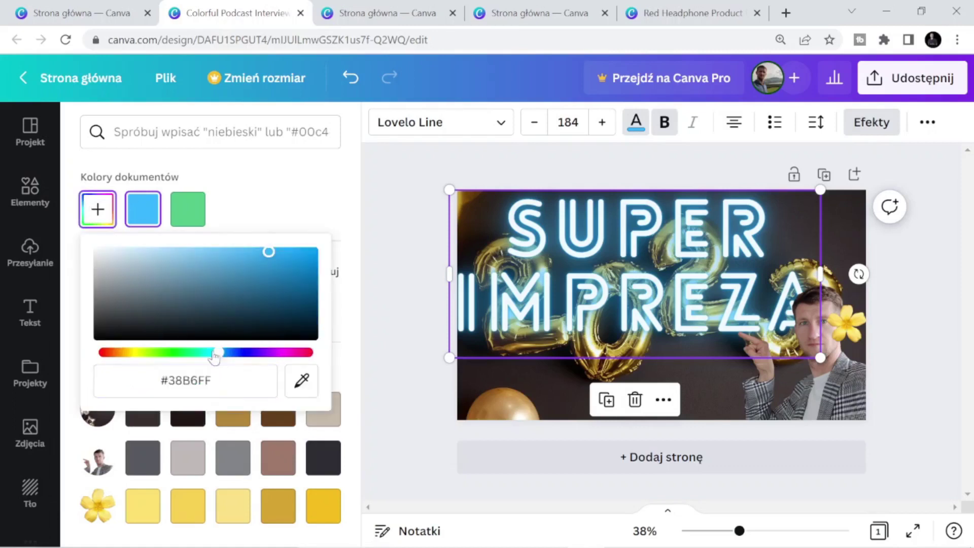
pyautogui.moveTo(228, 352); pyautogui.dragTo(103, 359)
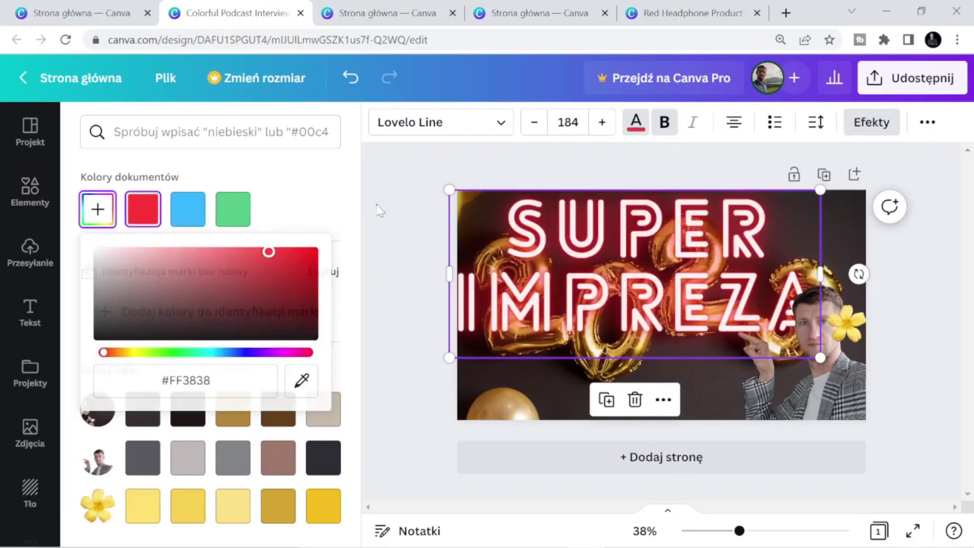
pyautogui.press('Escape')
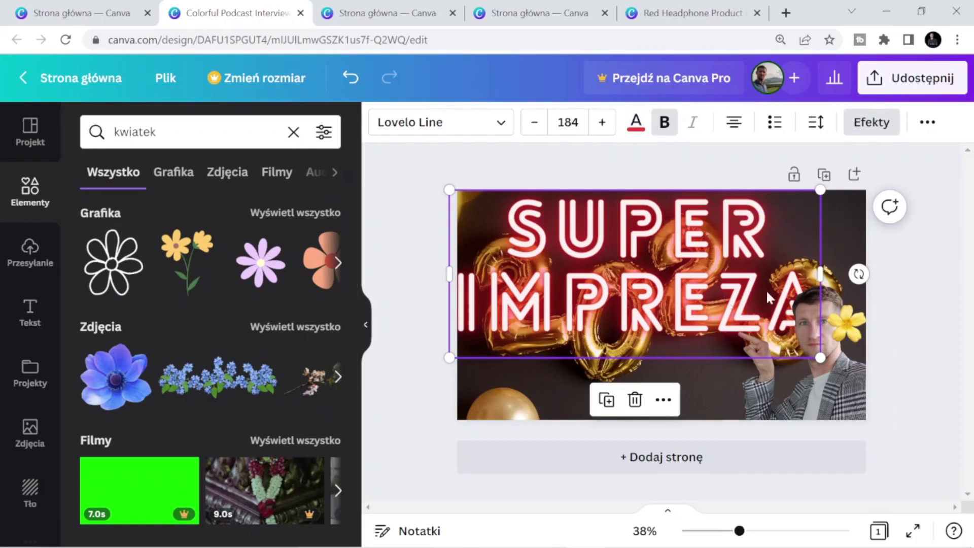
# Browse the uploaded images in the account's uploads library
pyautogui.click(28, 251)
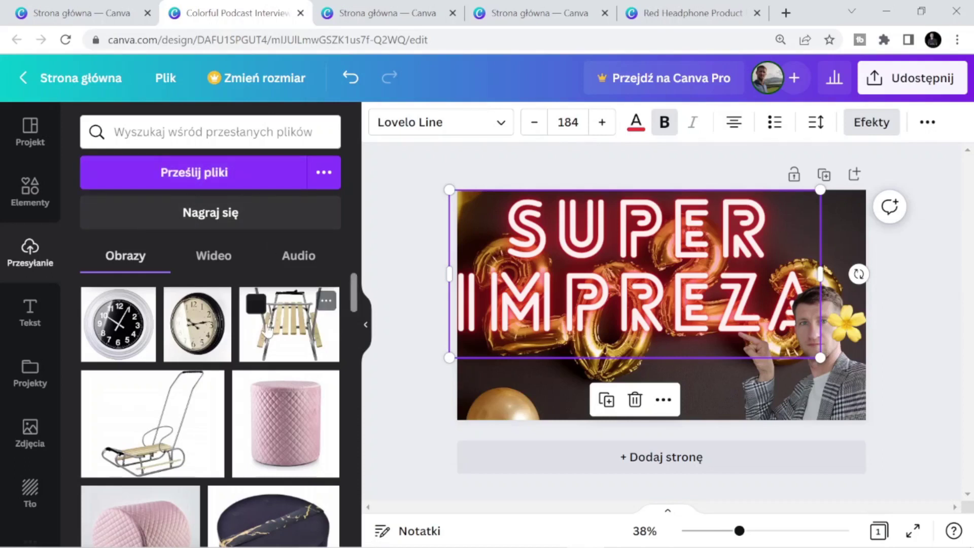
pyautogui.scroll(-2, 203, 406)
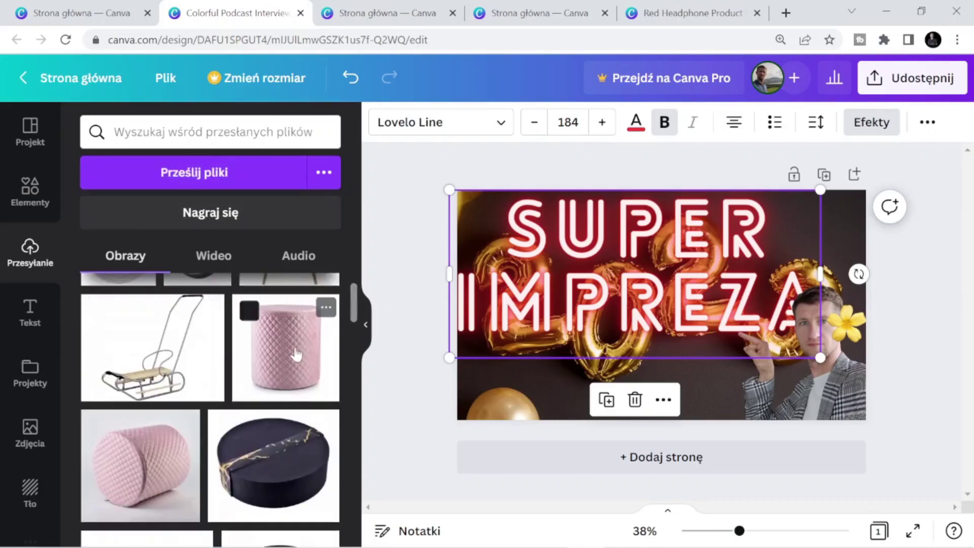
pyautogui.scroll(-2, 224, 383)
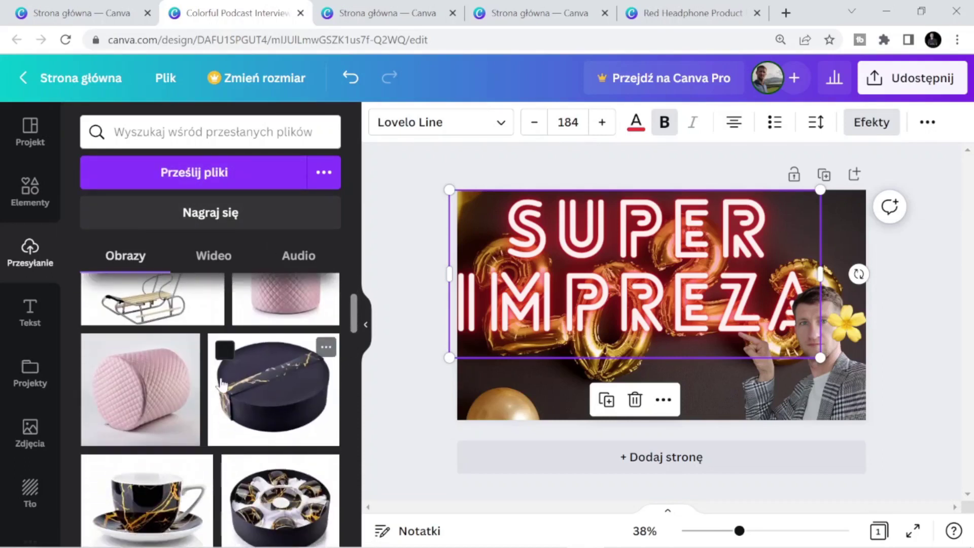
pyautogui.scroll(-4, 213, 384)
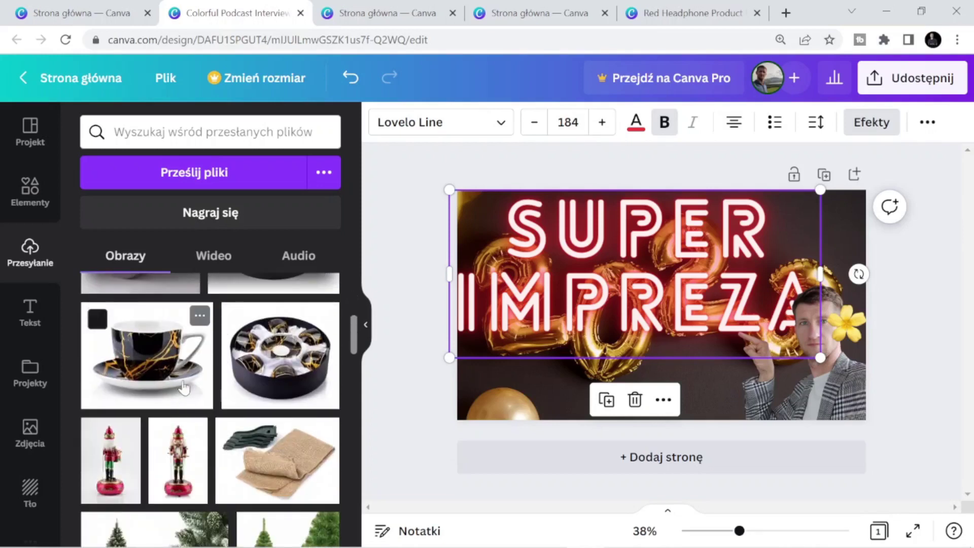
pyautogui.scroll(-6, 284, 413)
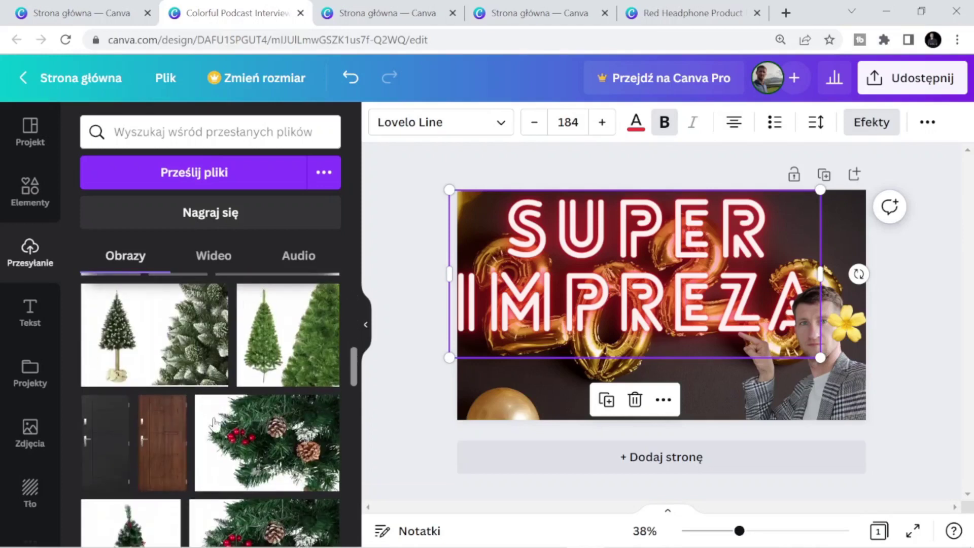
pyautogui.scroll(-7, 214, 422)
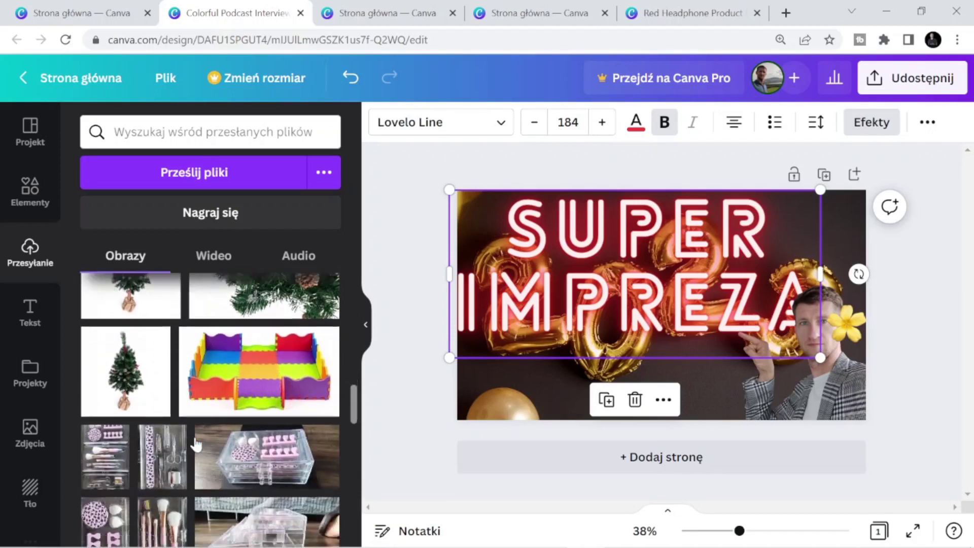
pyautogui.scroll(10, 208, 446)
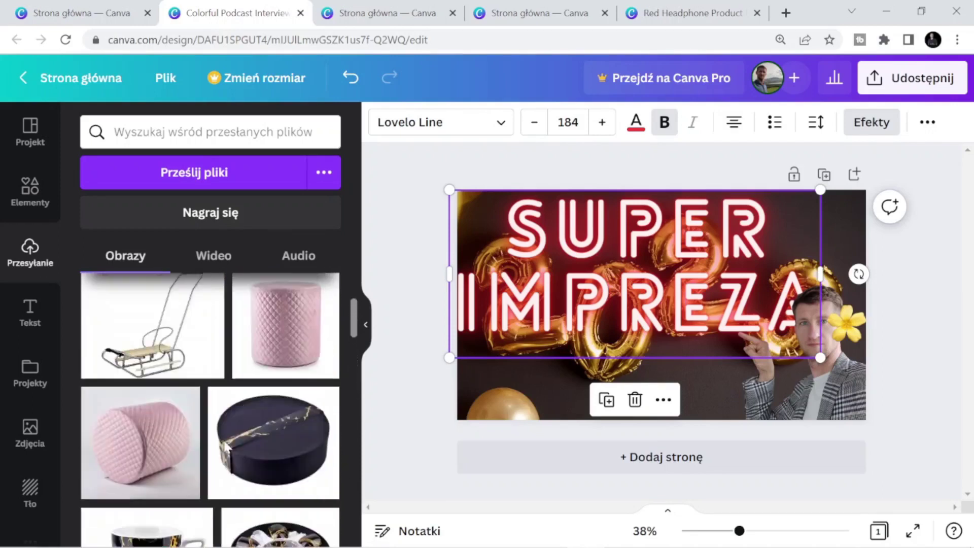
pyautogui.scroll(2, 224, 448)
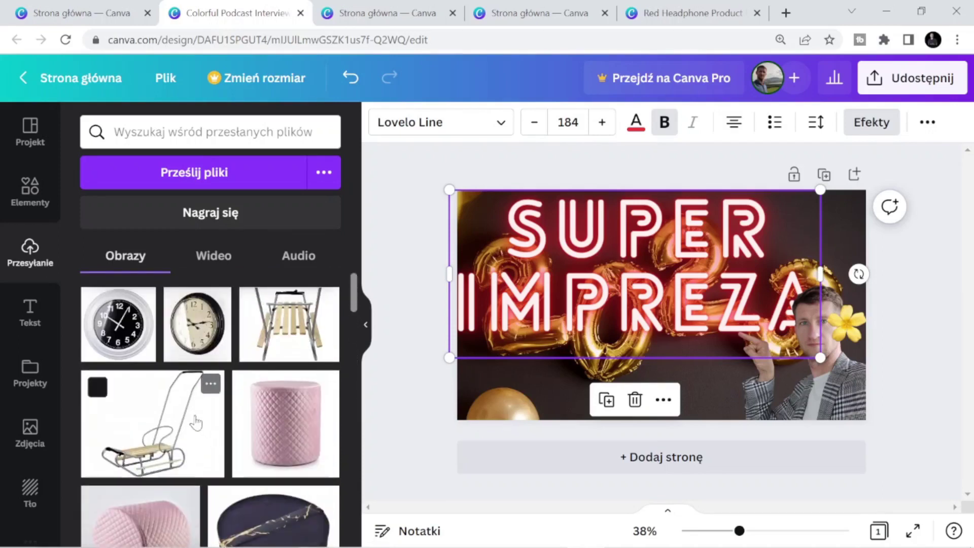
# Look through the ready-made text styles and font combinations available for the thumbnail
pyautogui.click(31, 312)
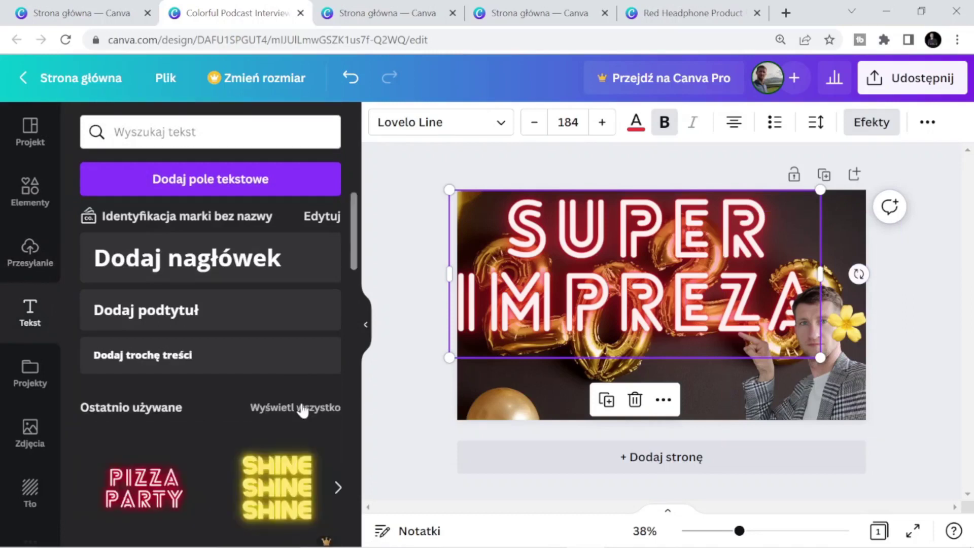
pyautogui.scroll(-2, 305, 411)
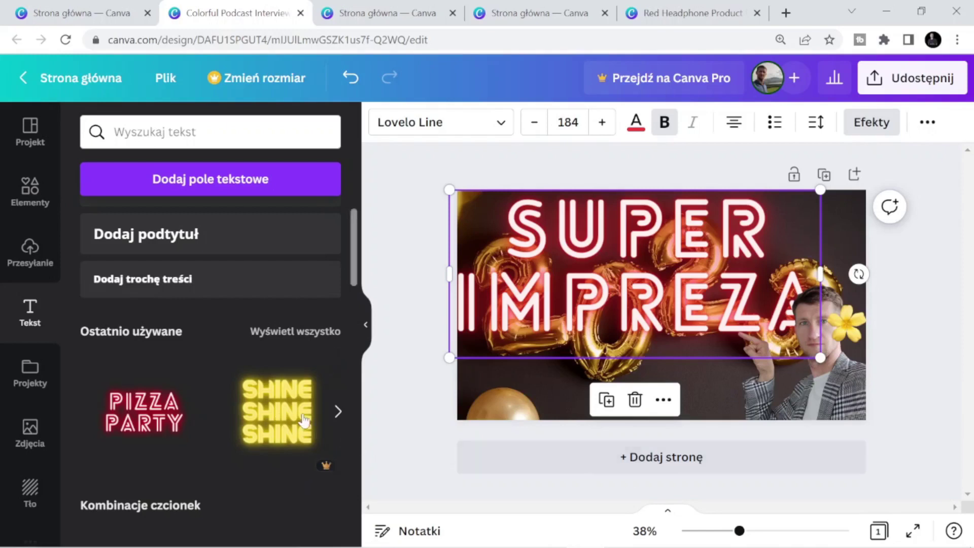
pyautogui.scroll(-3, 331, 413)
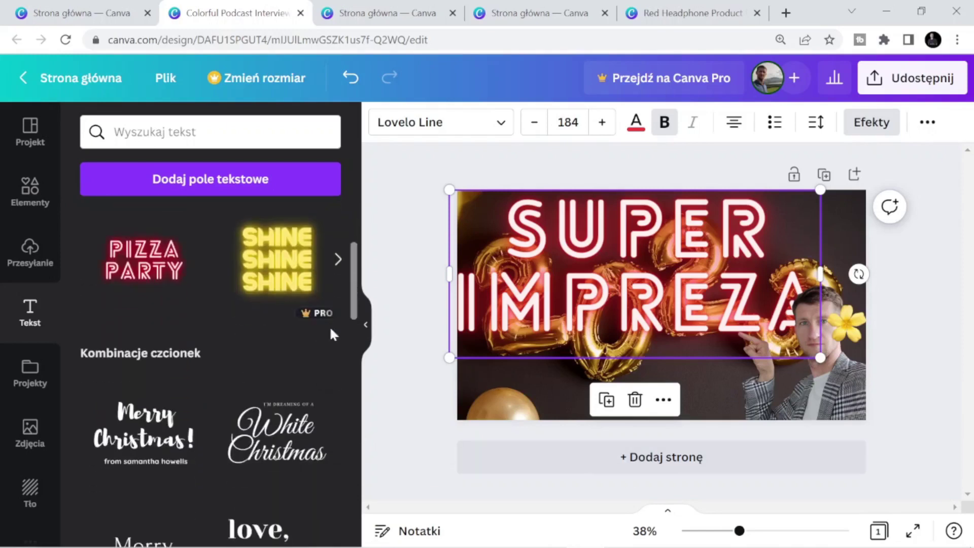
pyautogui.scroll(-6, 208, 393)
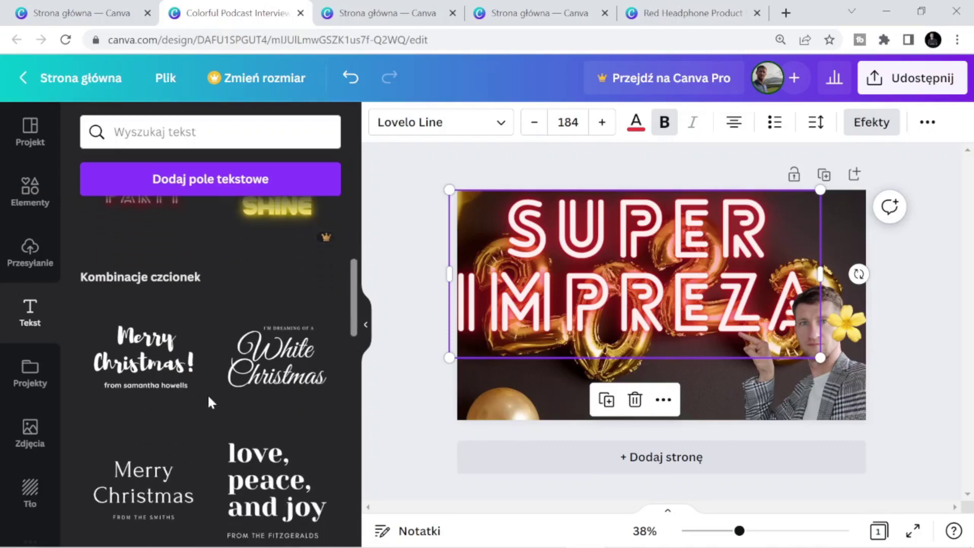
pyautogui.scroll(-12, 207, 397)
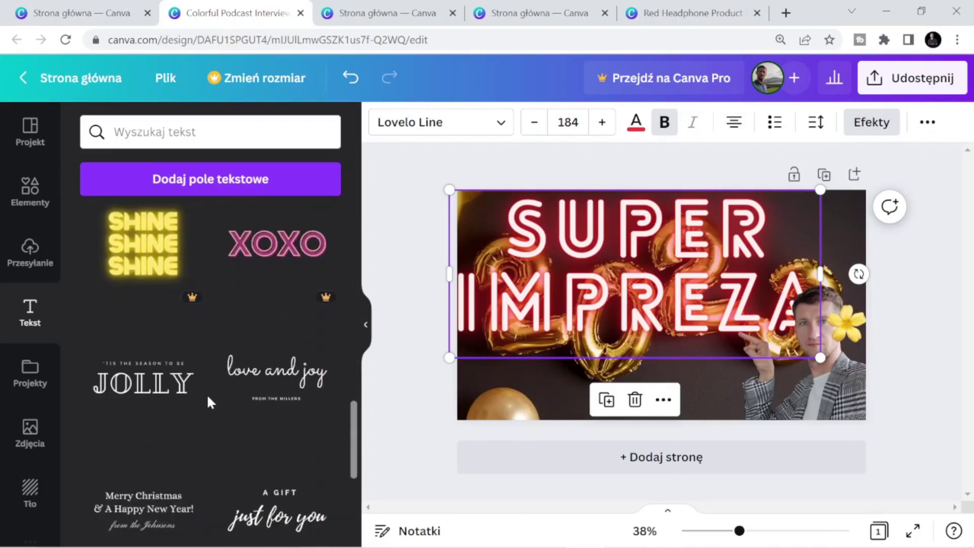
pyautogui.scroll(-6, 208, 398)
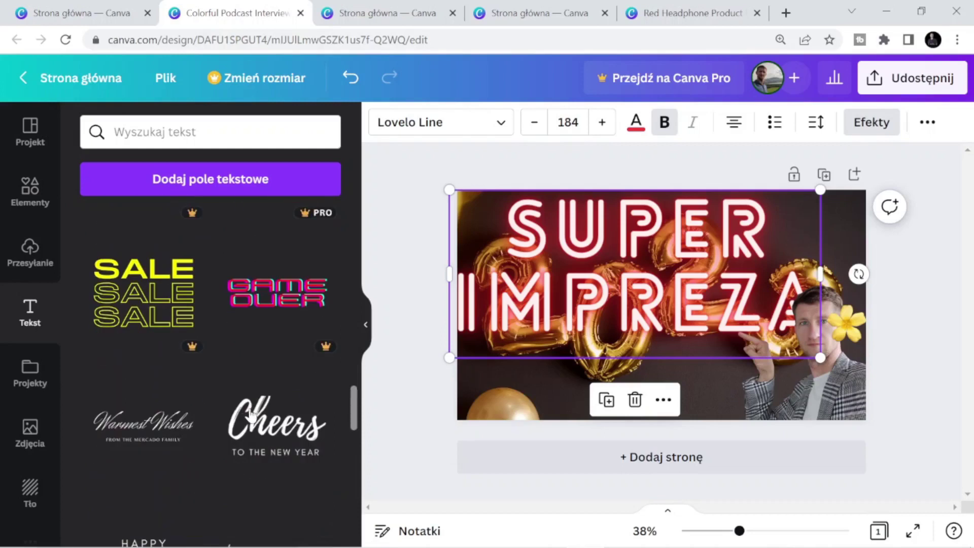
pyautogui.scroll(-8, 304, 402)
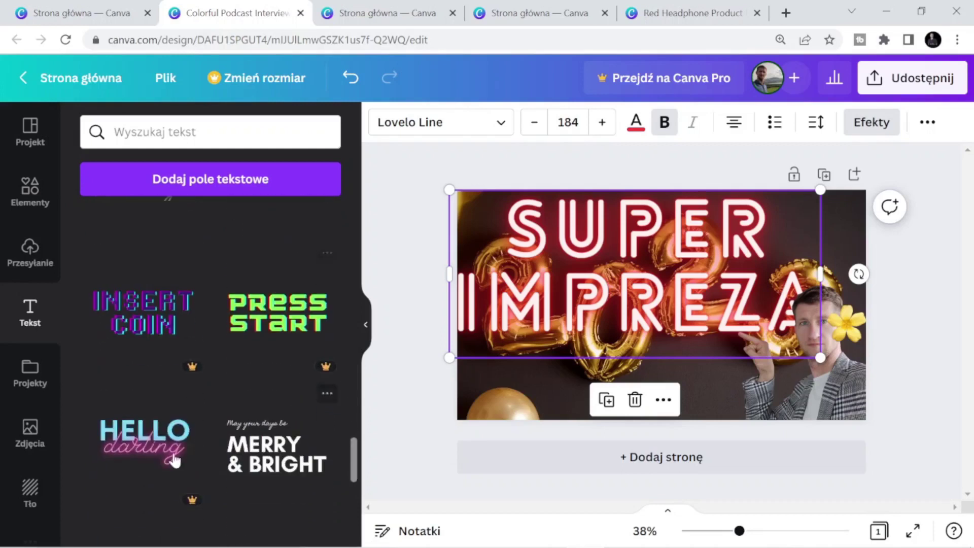
# Review the account's saved projects, folders and images from within the editor
pyautogui.click(36, 388)
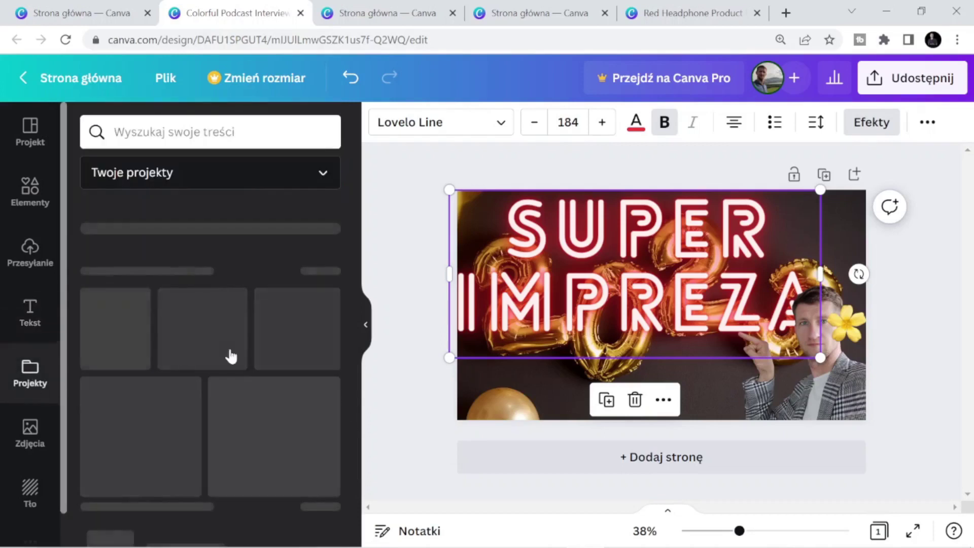
pyautogui.scroll(-3, 275, 352)
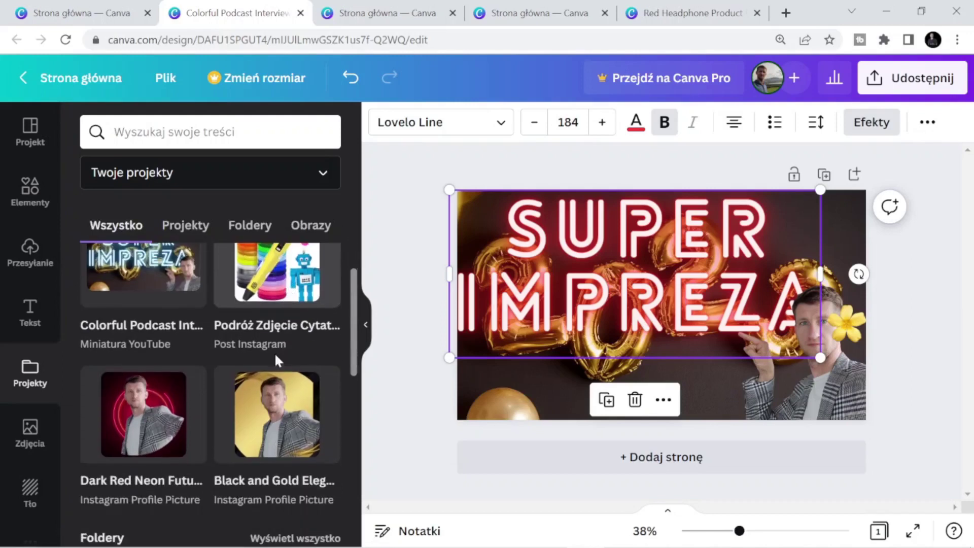
pyautogui.scroll(1, 274, 357)
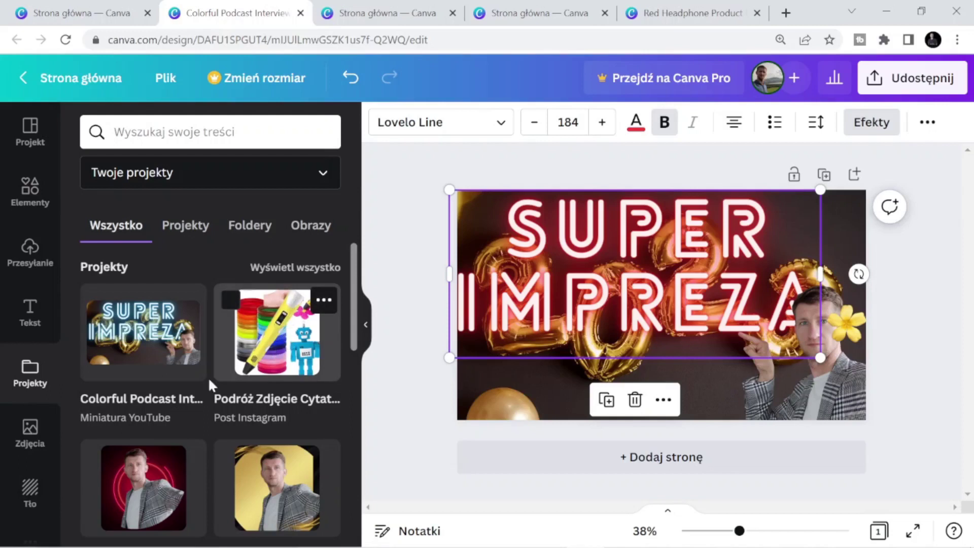
pyautogui.scroll(-2, 245, 381)
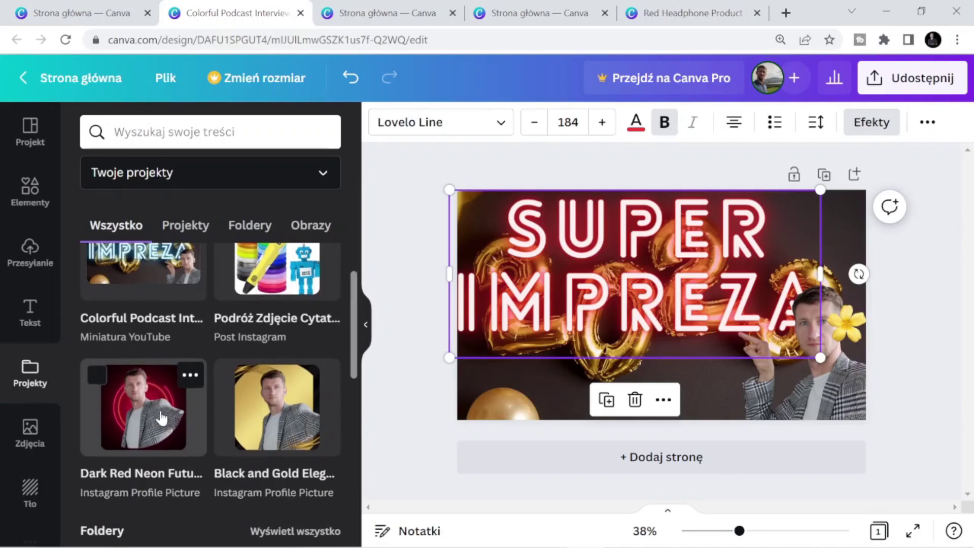
pyautogui.scroll(-6, 305, 326)
pyautogui.scroll(-3, 264, 384)
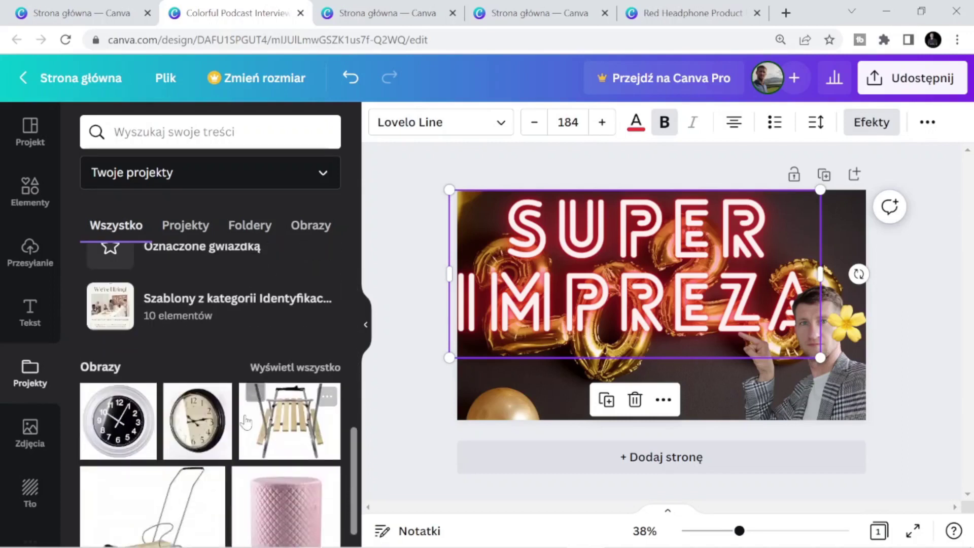
pyautogui.scroll(10, 217, 450)
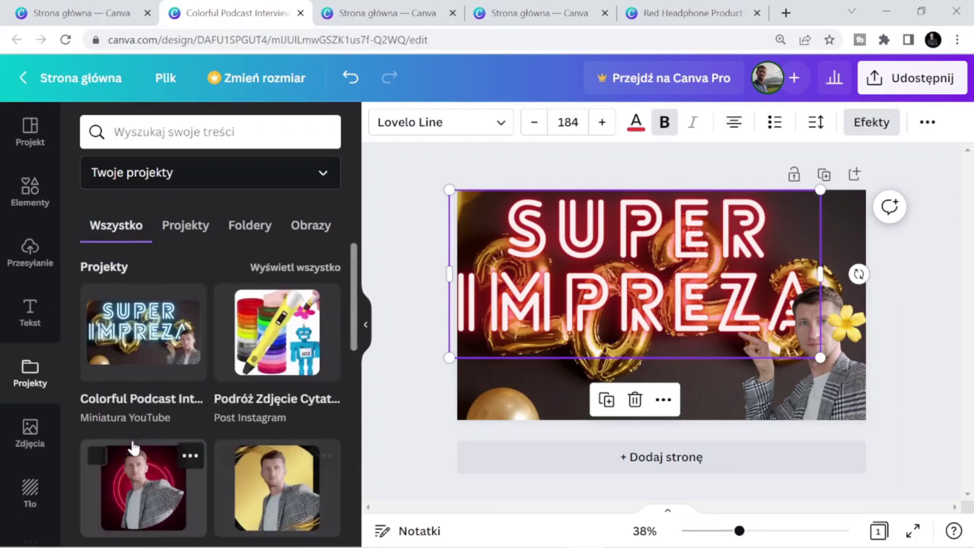
# Browse the recently used, recommended and popular pictures in the stock photo library
pyautogui.click(28, 433)
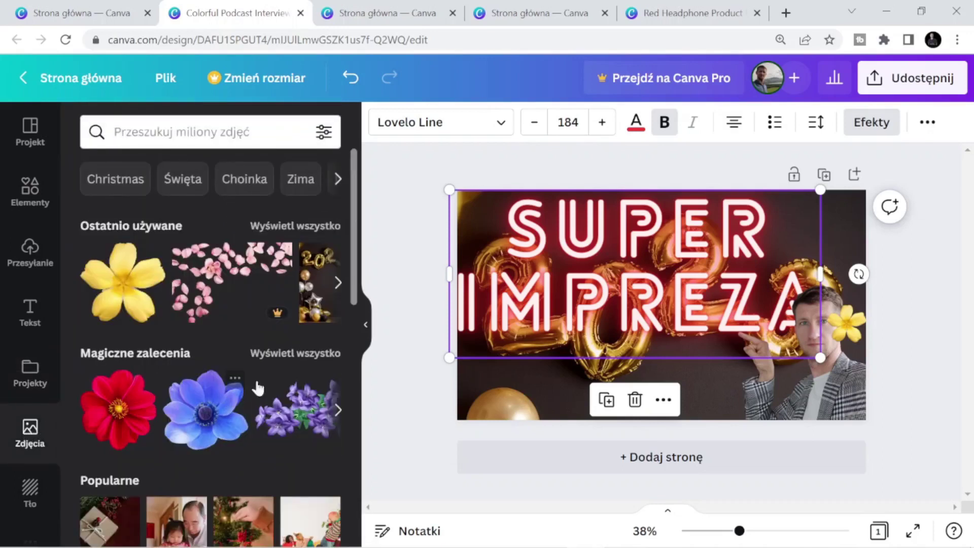
pyautogui.scroll(-5, 257, 382)
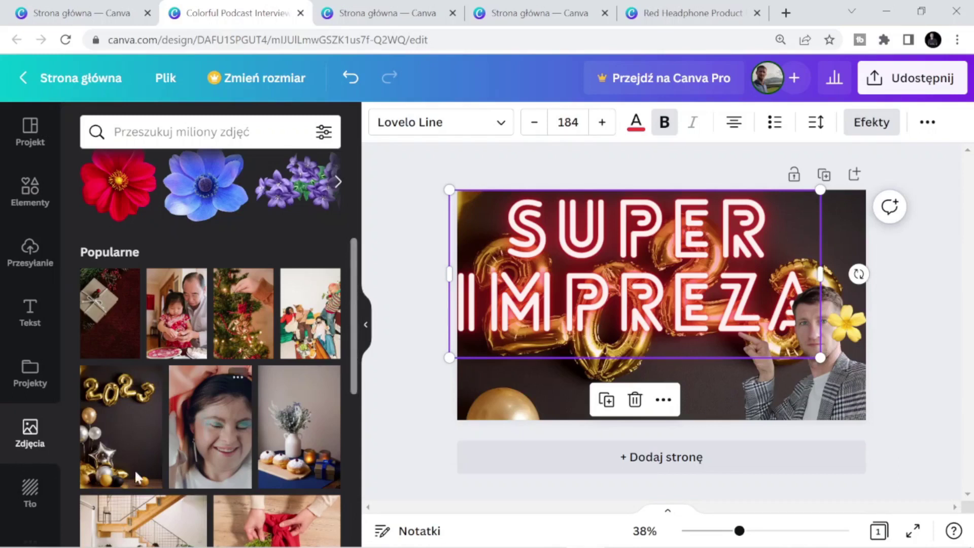
pyautogui.scroll(-10, 137, 477)
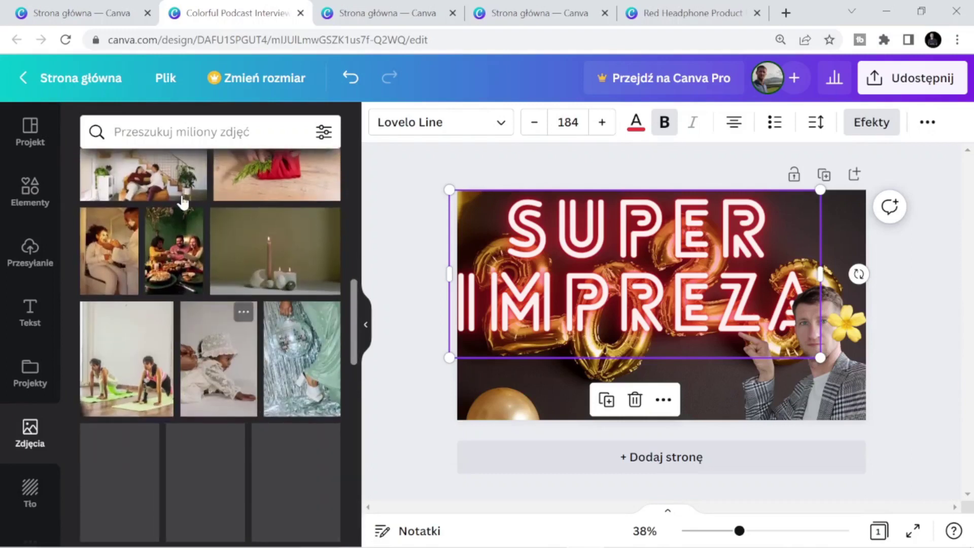
pyautogui.scroll(2, 183, 201)
# Search the stock photo library for "sex" and look through the matching photos
pyautogui.click(114, 132)
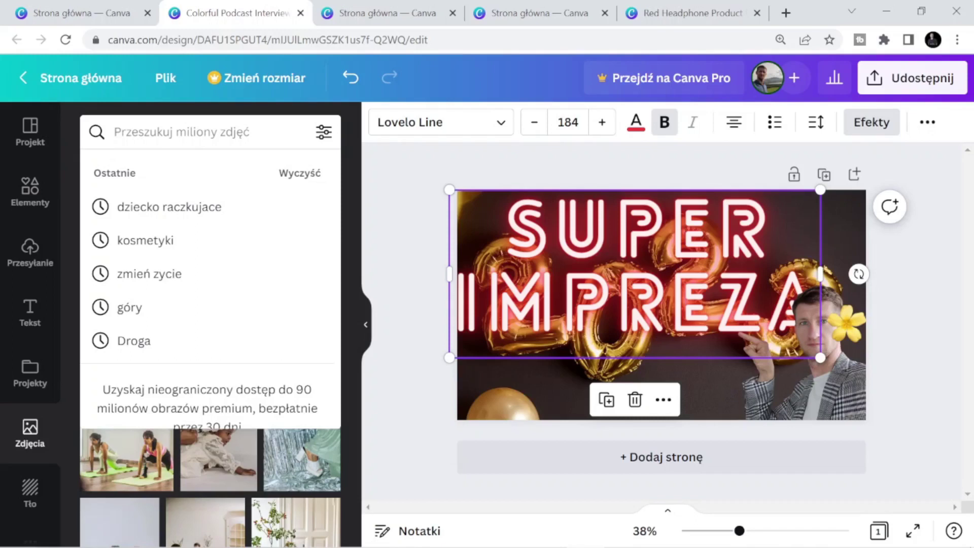
pyautogui.write('sex')
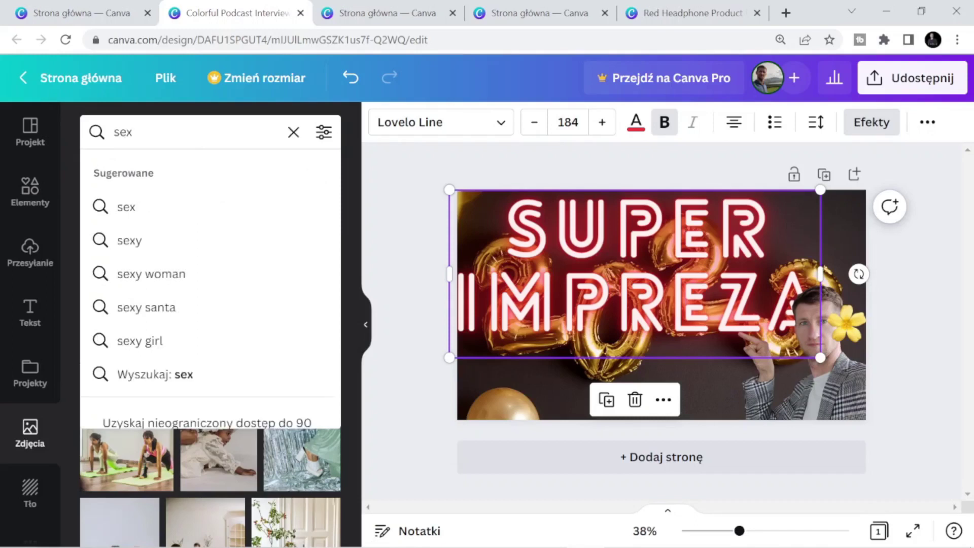
pyautogui.press('Return')
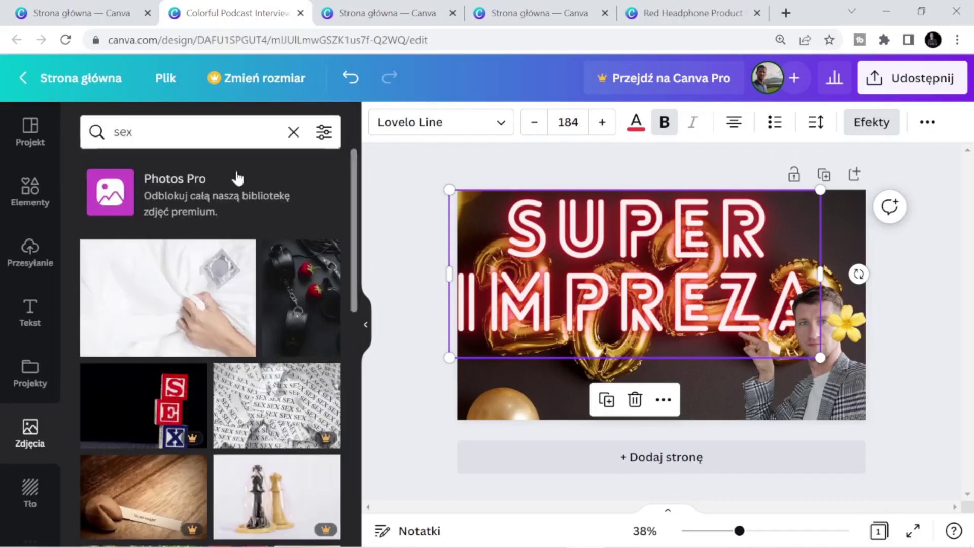
pyautogui.scroll(-10, 241, 318)
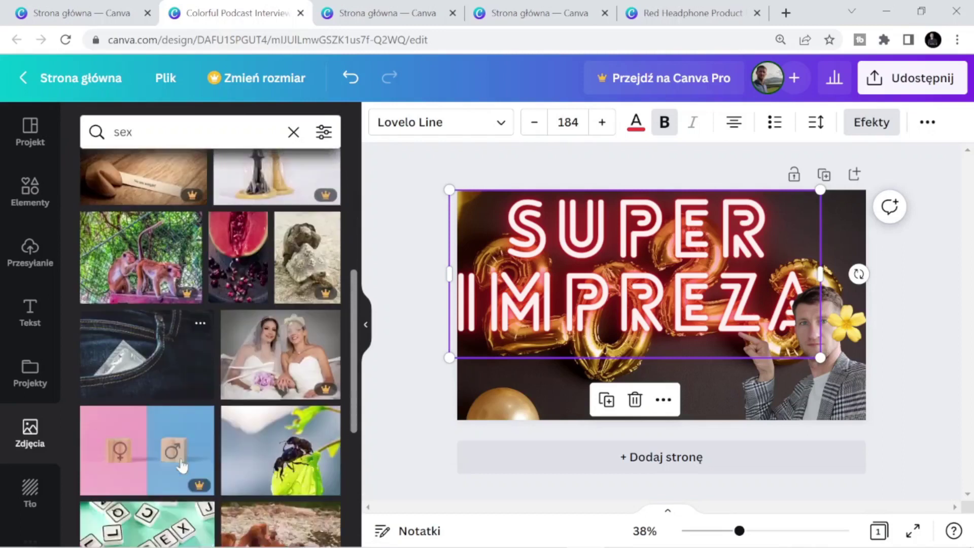
pyautogui.scroll(-5, 181, 446)
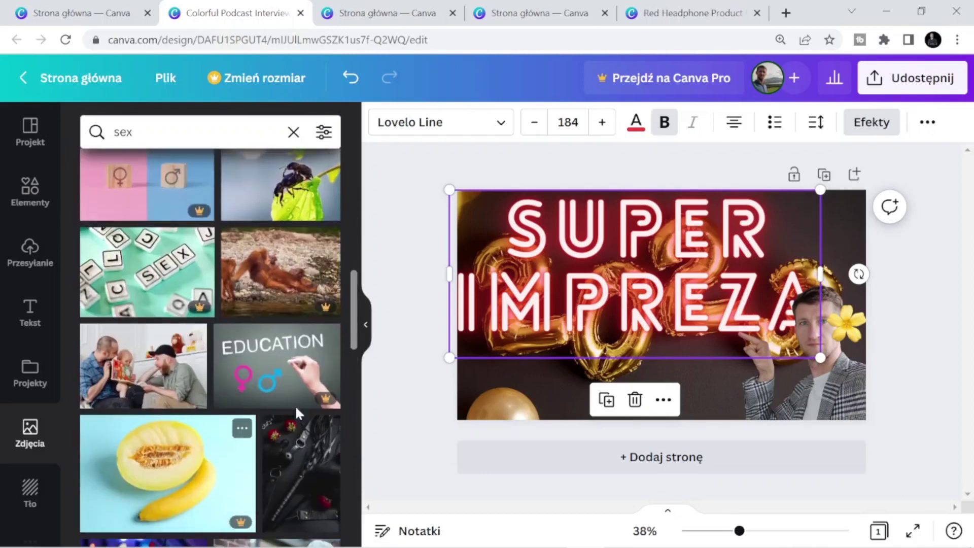
pyautogui.scroll(-5, 272, 283)
pyautogui.scroll(9, 200, 301)
pyautogui.scroll(5, 200, 300)
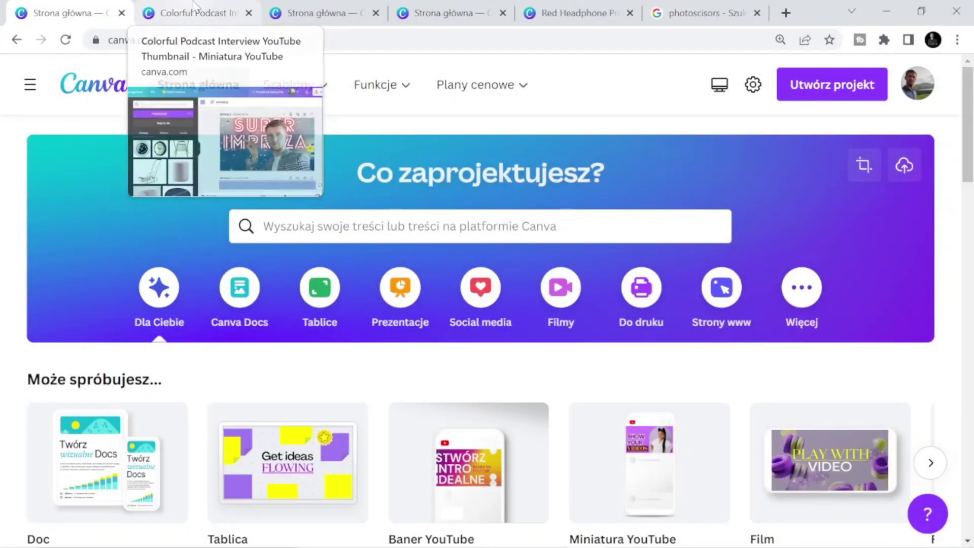
# Switch to the Google results for "photoscisors" and open the PhotoScissors website
pyautogui.click(180, 7)
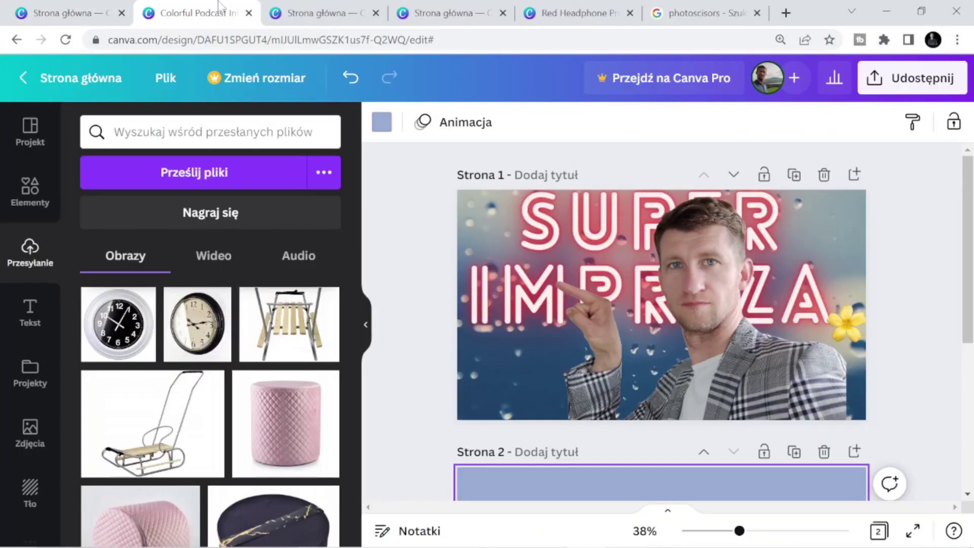
pyautogui.click(696, 11)
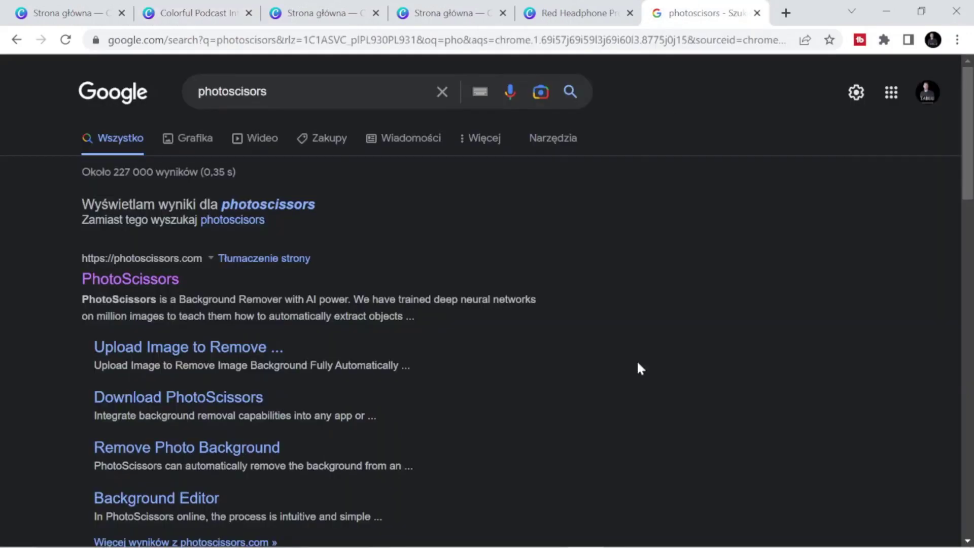
pyautogui.click(111, 282)
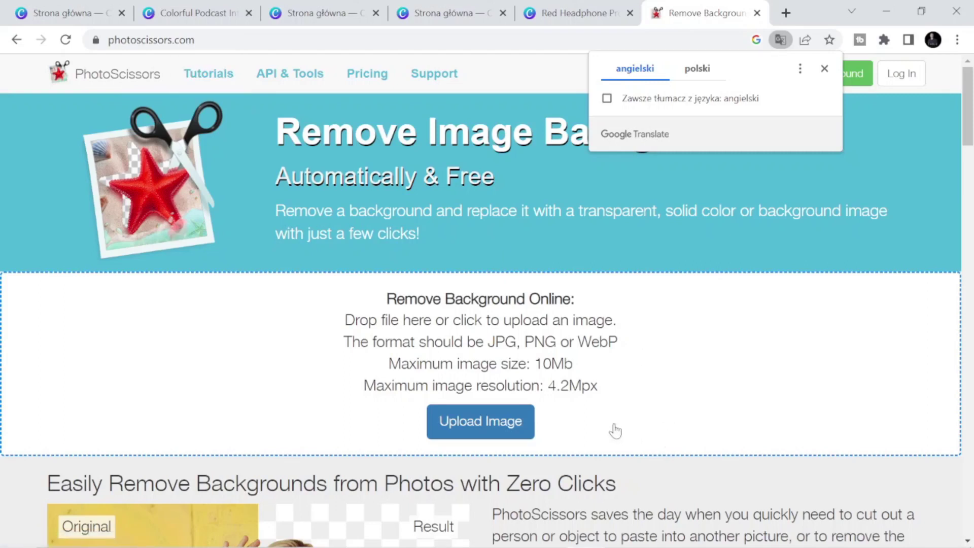
# Upload the photo of the pointing woman in a yellow sweater from the Pobrane folder for background removal
pyautogui.click(526, 429)
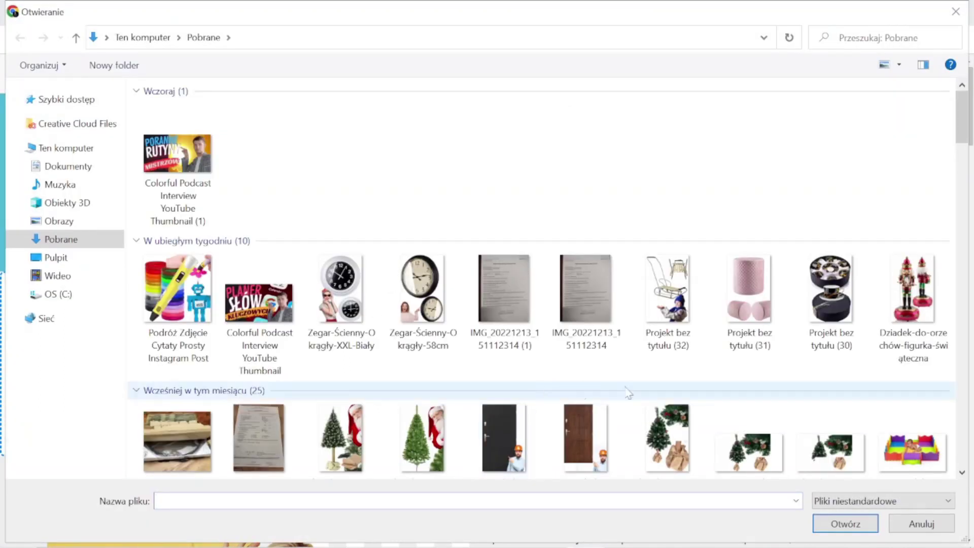
pyautogui.scroll(-10, 628, 393)
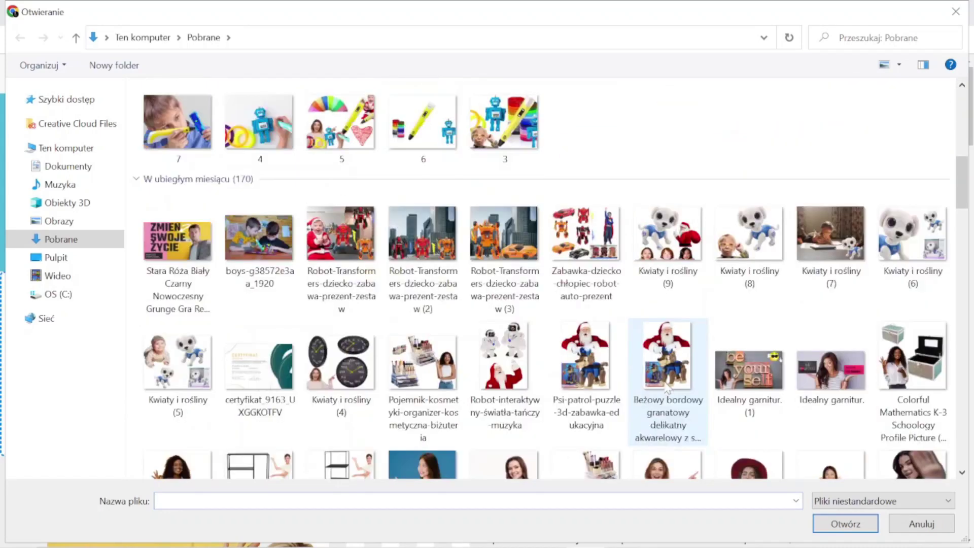
pyautogui.scroll(-3, 585, 388)
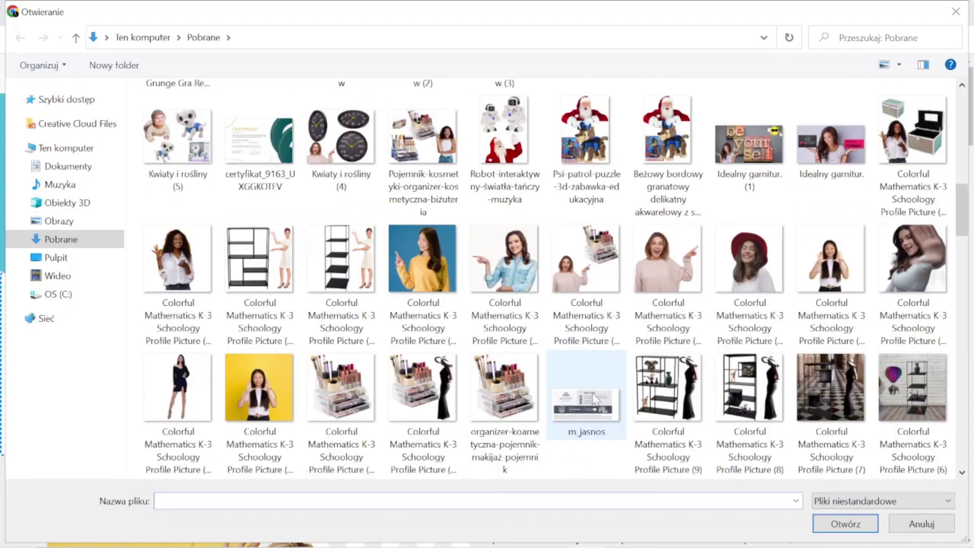
pyautogui.click(435, 278)
pyautogui.click(845, 523)
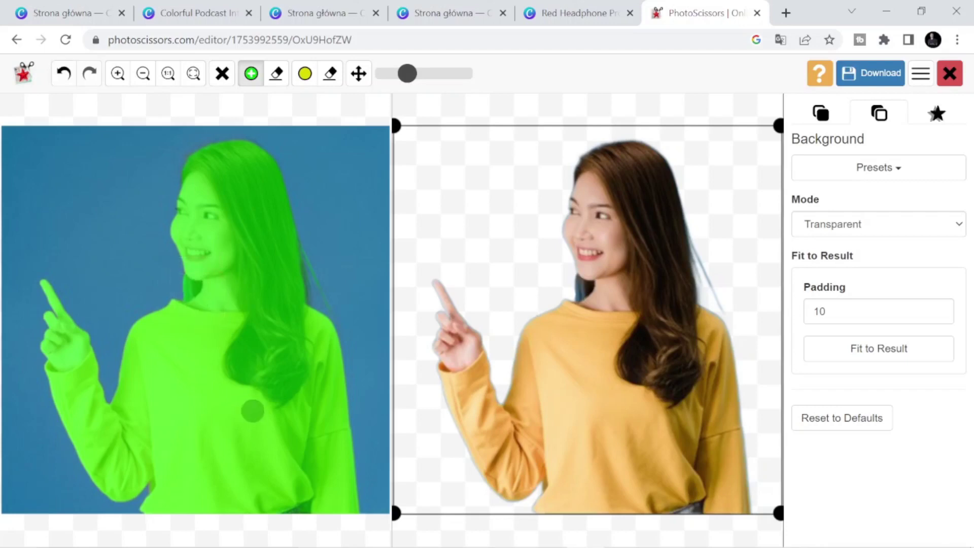
# Undo the last foreground mark, shift the result frame slightly, and download the woman's cut-out with the transparent background
pyautogui.click(64, 77)
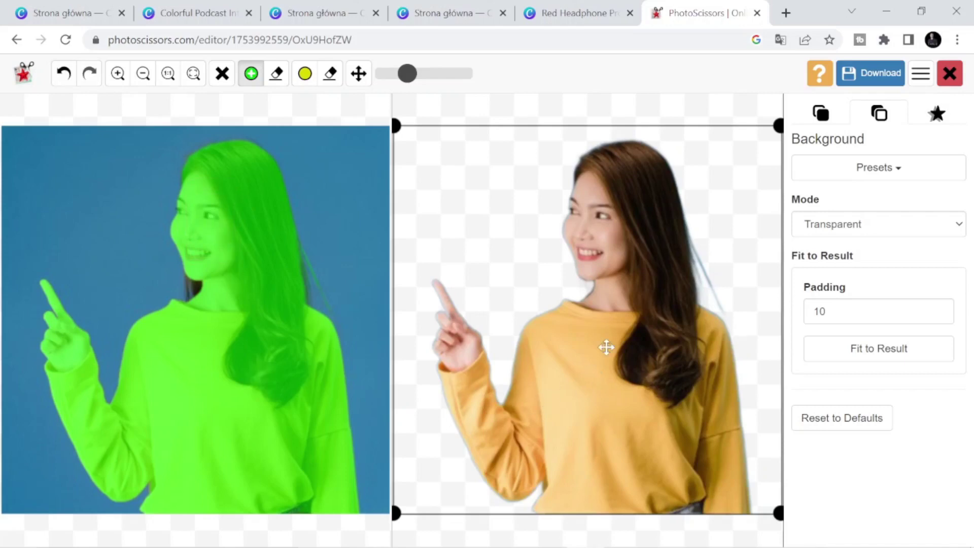
pyautogui.moveTo(622, 330); pyautogui.dragTo(626, 352)
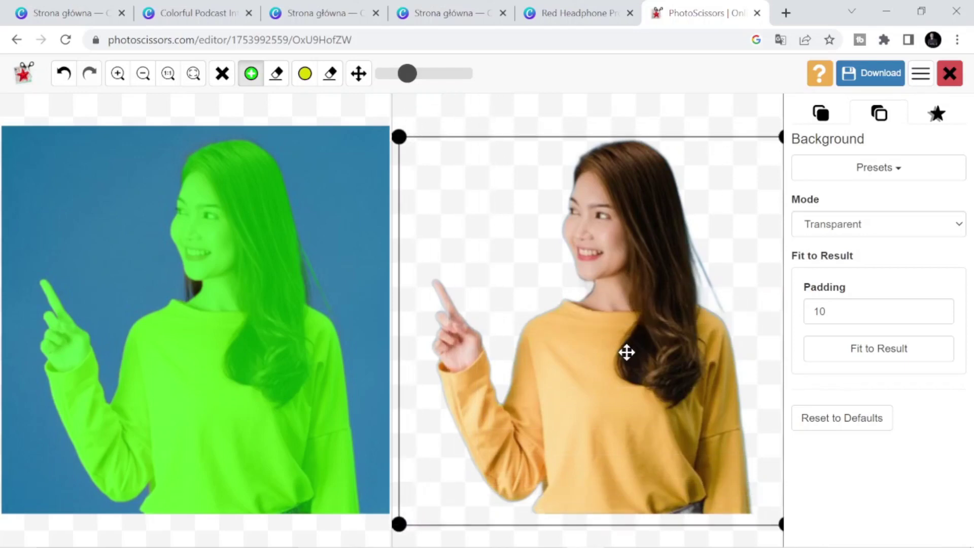
pyautogui.click(868, 81)
pyautogui.click(856, 76)
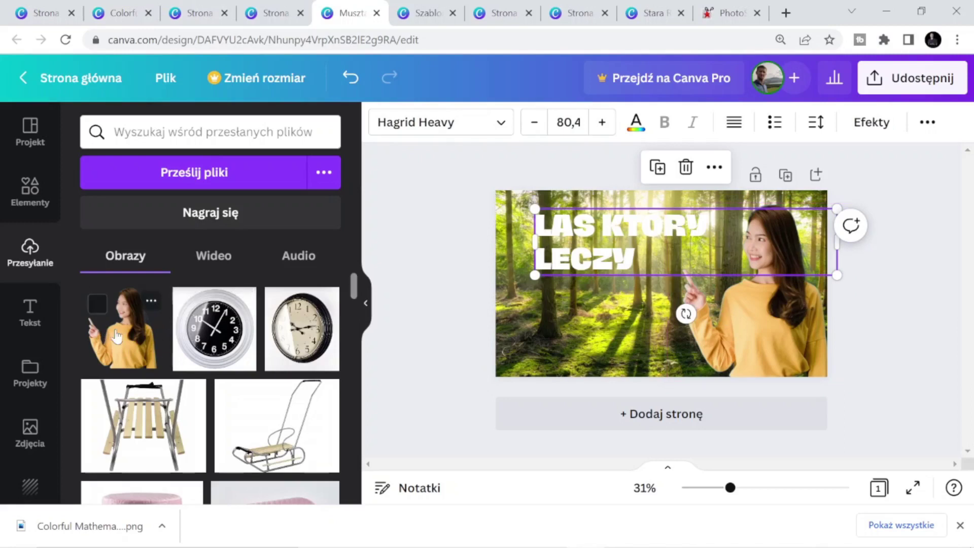
pyautogui.click(198, 174)
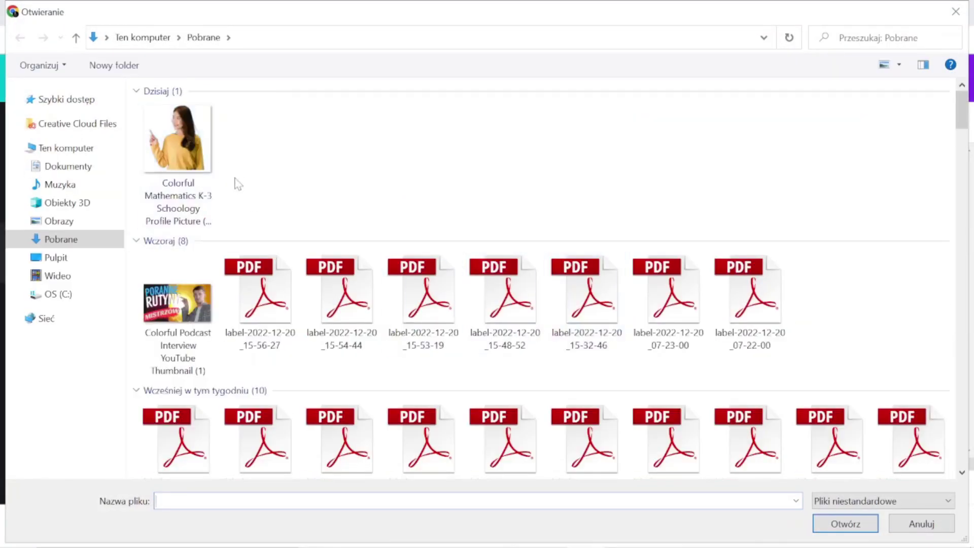
pyautogui.click(182, 157)
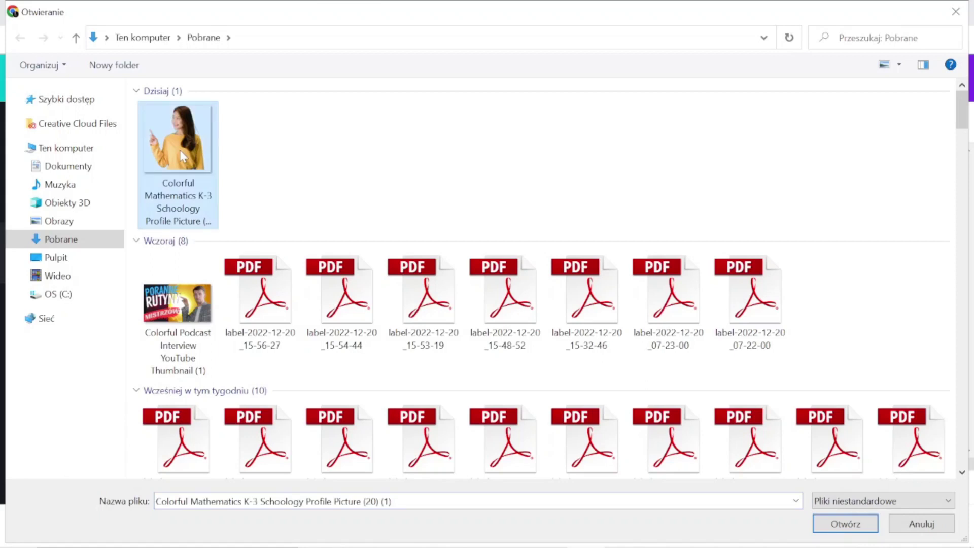
pyautogui.click(955, 11)
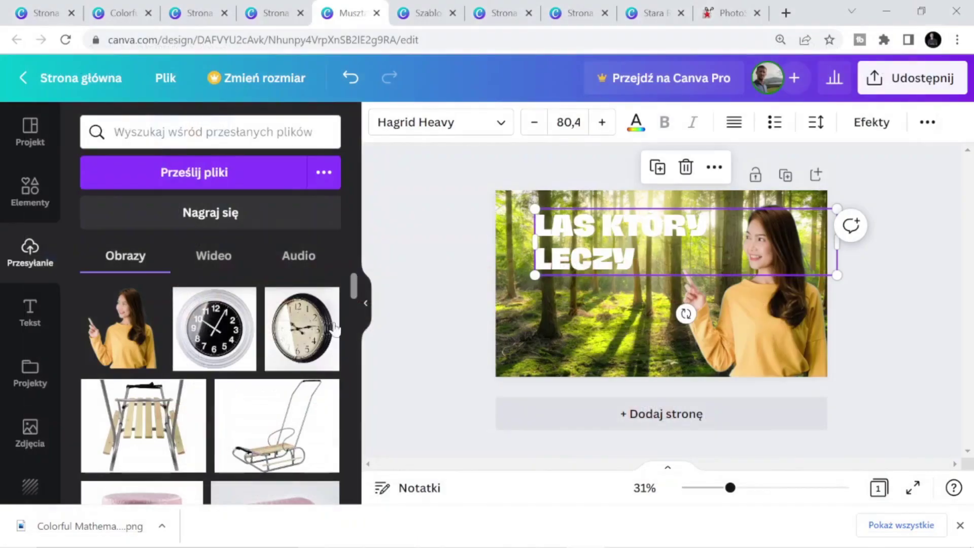
# Place a second copy of the woman's cut-out below the thumbnail title and delete it
pyautogui.click(120, 333)
pyautogui.moveTo(654, 296); pyautogui.dragTo(634, 332)
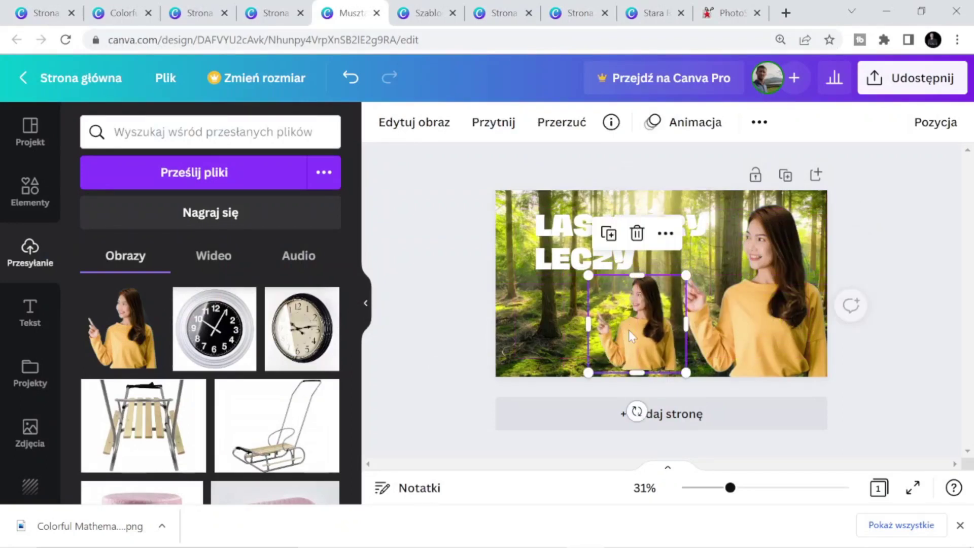
pyautogui.rightClick(647, 281)
pyautogui.click(611, 309)
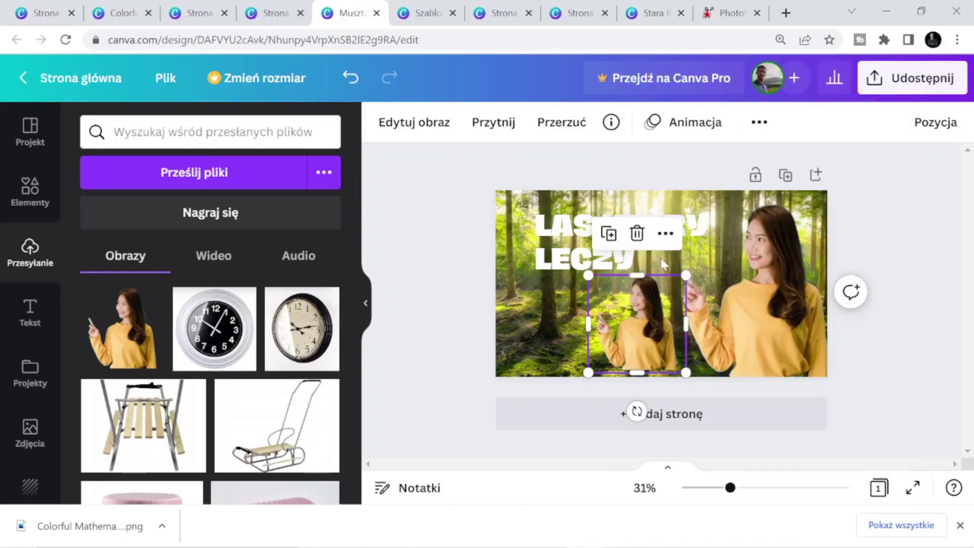
pyautogui.press('Delete')
# Move the title "LAS KTÓRY LECZY" into the thumbnail's upper-left corner and browse its text colour choices
pyautogui.moveTo(641, 263); pyautogui.dragTo(616, 247)
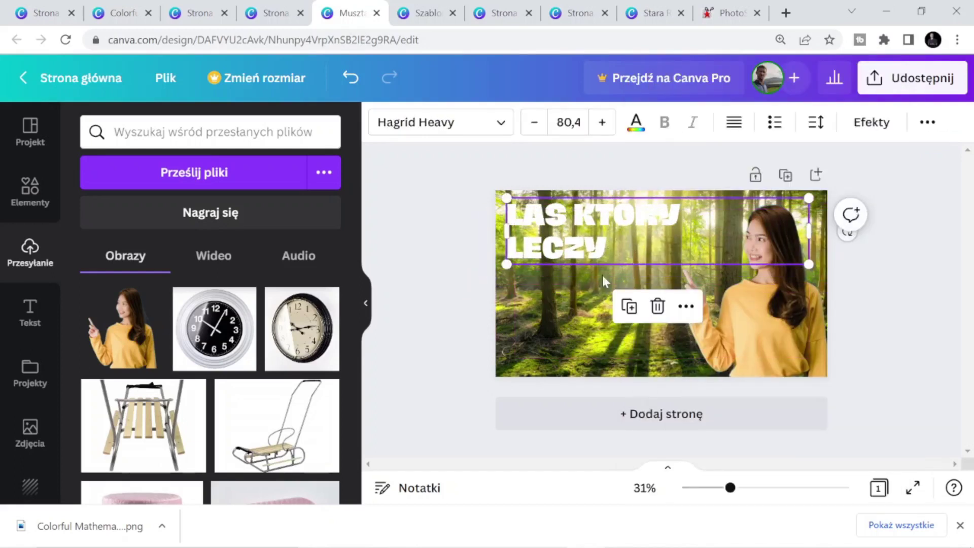
pyautogui.click(635, 124)
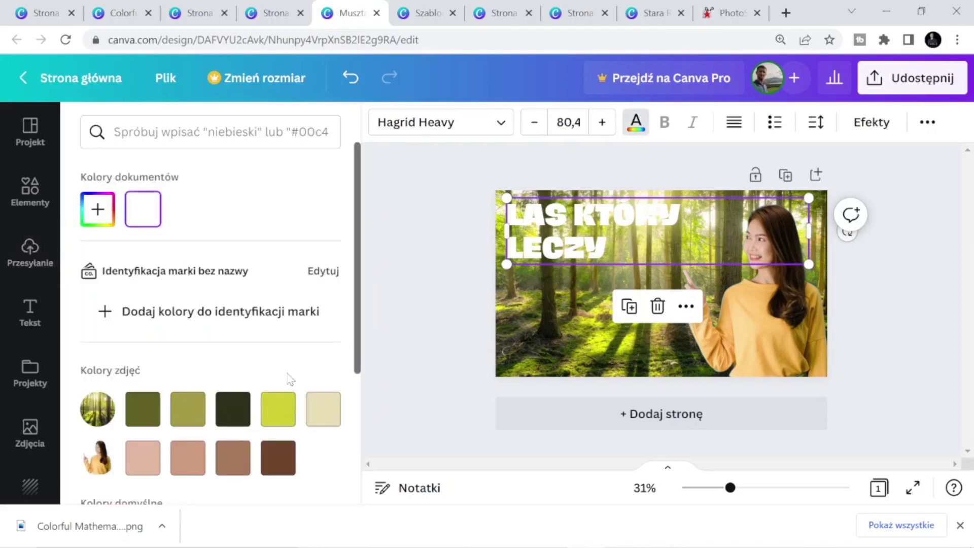
pyautogui.scroll(-5, 290, 378)
pyautogui.scroll(4, 232, 375)
pyautogui.scroll(-3, 152, 381)
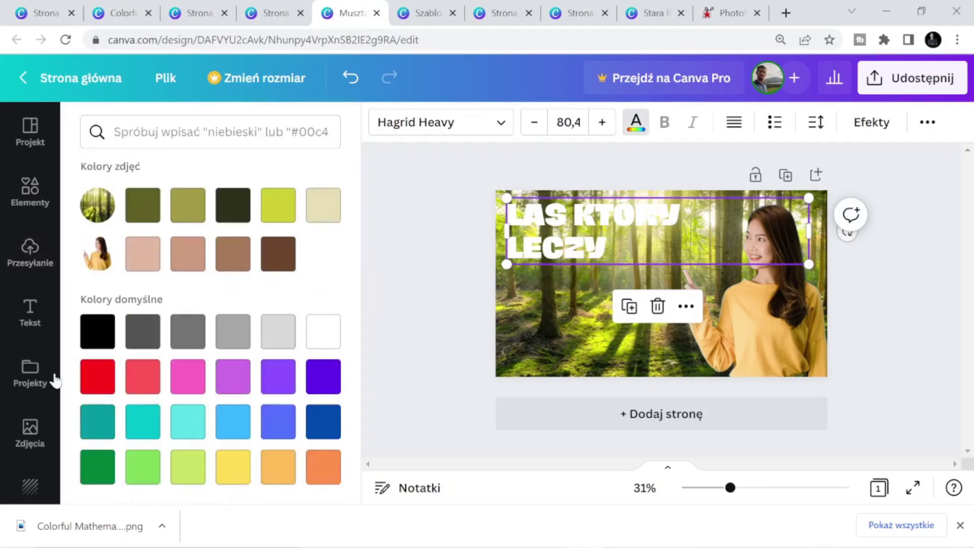
# Try teal, light turquoise, red and olive green on the thumbnail title and restore it to white
pyautogui.click(96, 473)
pyautogui.click(96, 432)
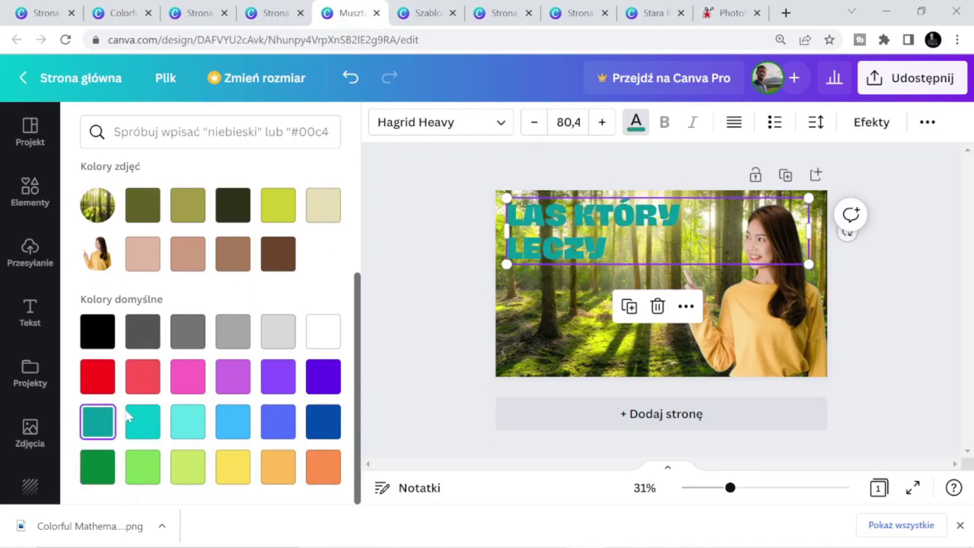
pyautogui.click(187, 426)
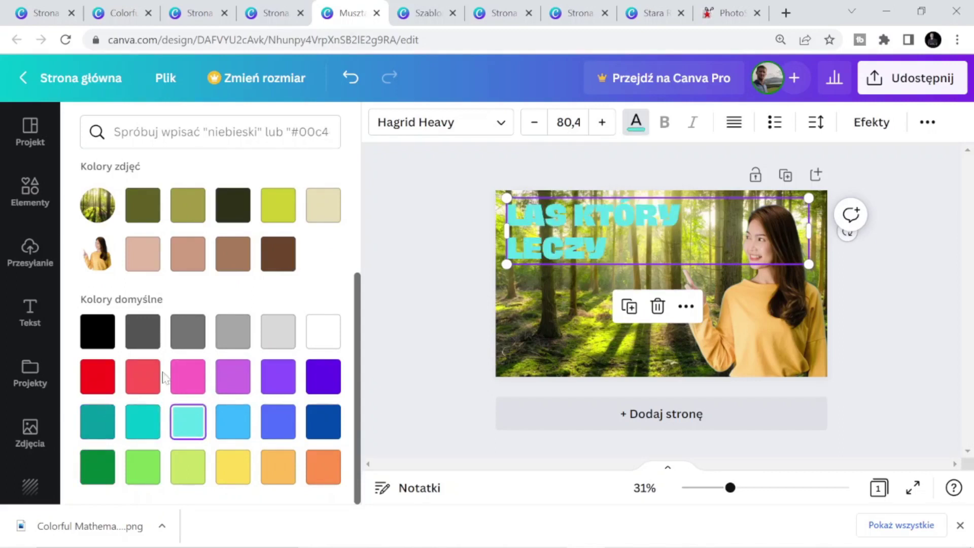
pyautogui.click(107, 377)
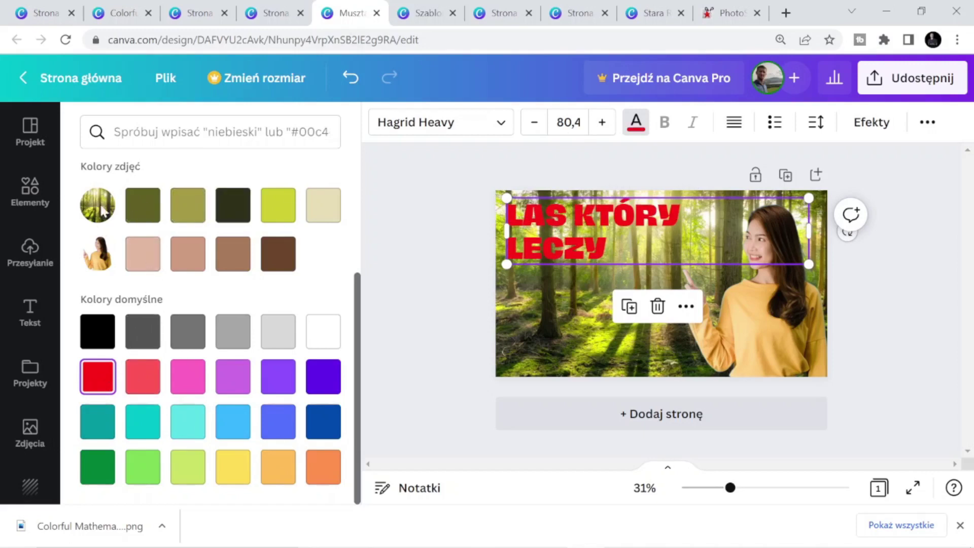
pyautogui.click(278, 204)
pyautogui.click(146, 202)
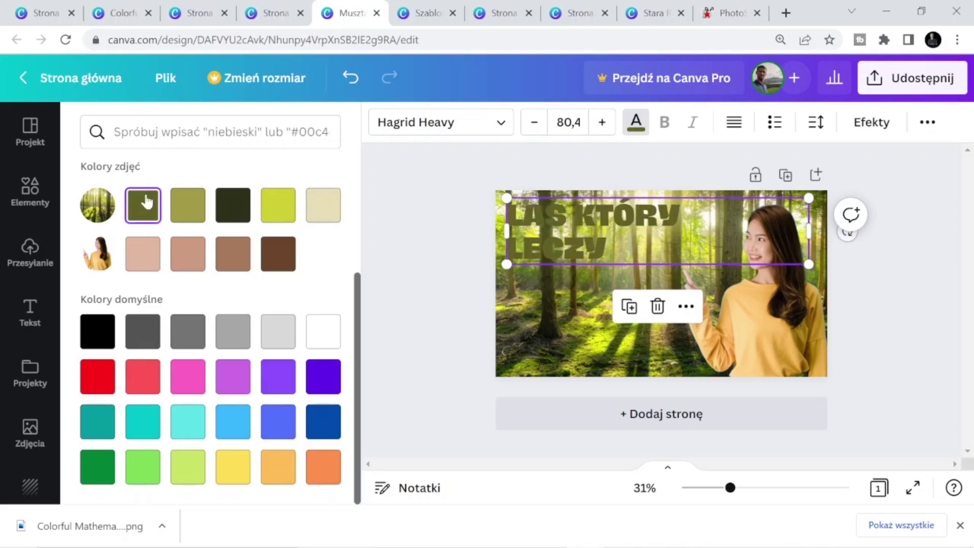
pyautogui.click(323, 331)
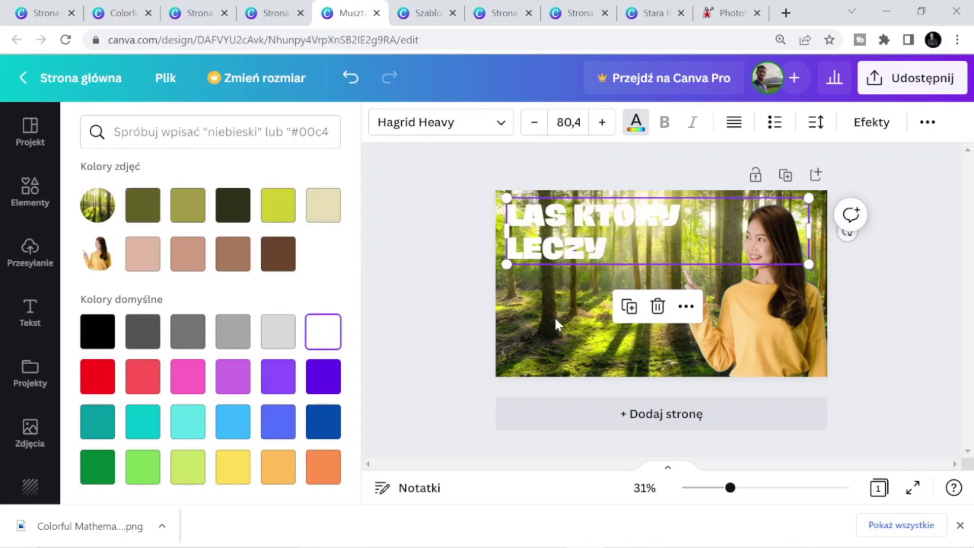
pyautogui.press('Escape')
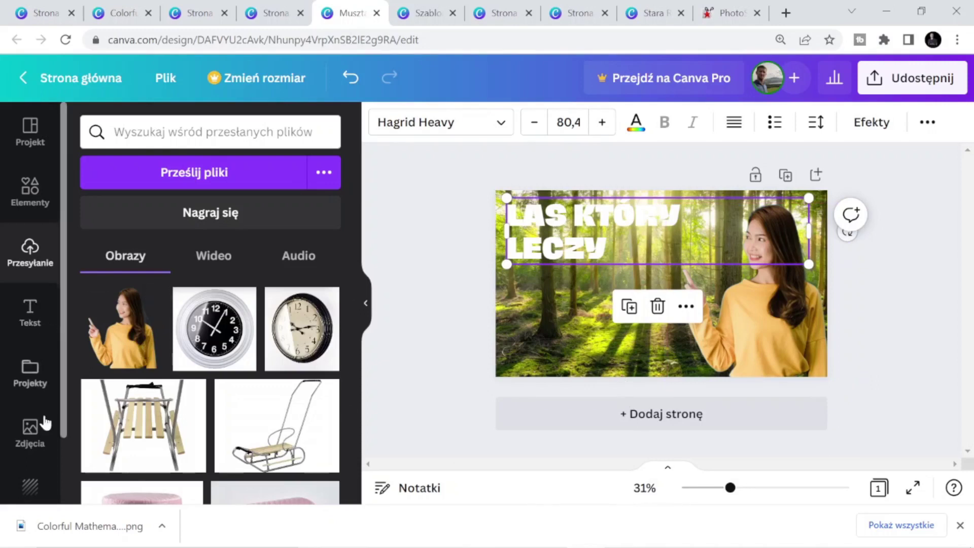
# Apply the northern lights picture as the thumbnail background and replace it with the gold coins picture
pyautogui.scroll(-2, 51, 471)
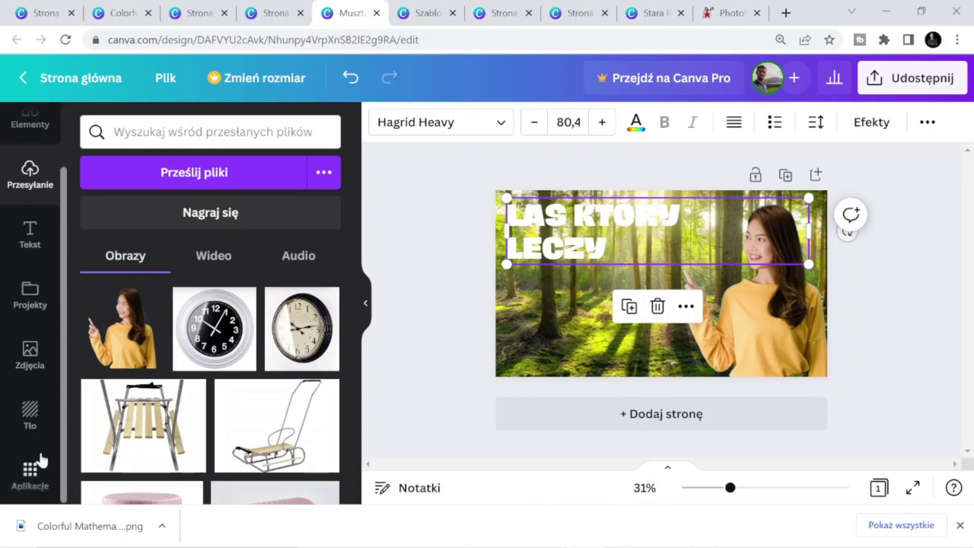
pyautogui.click(31, 413)
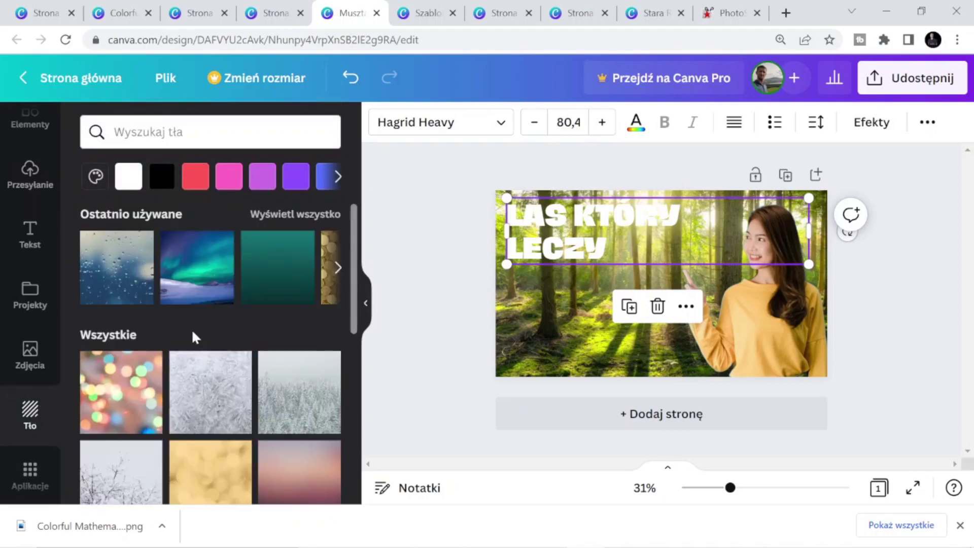
pyautogui.moveTo(193, 303); pyautogui.dragTo(572, 312)
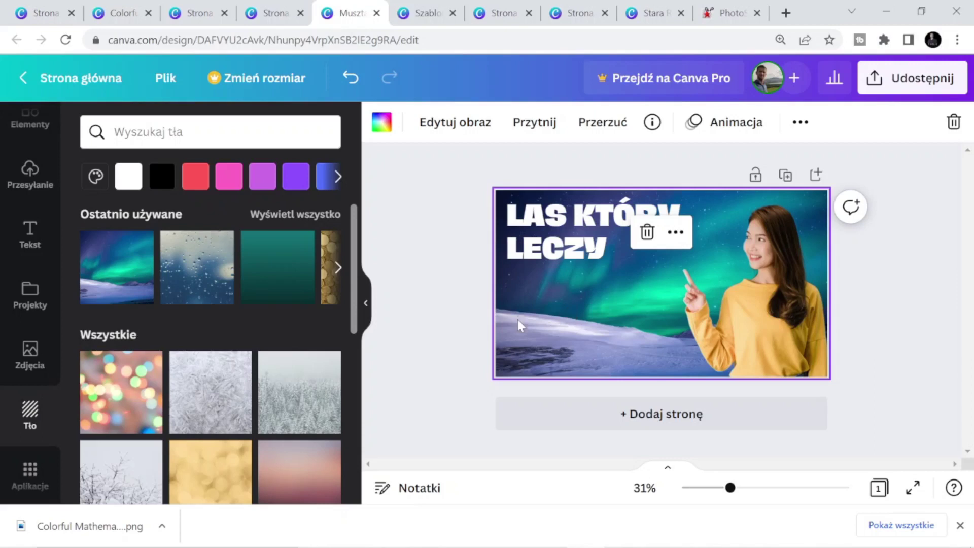
pyautogui.scroll(-4, 243, 345)
pyautogui.scroll(5, 284, 344)
pyautogui.click(338, 268)
pyautogui.moveTo(157, 277); pyautogui.dragTo(611, 298)
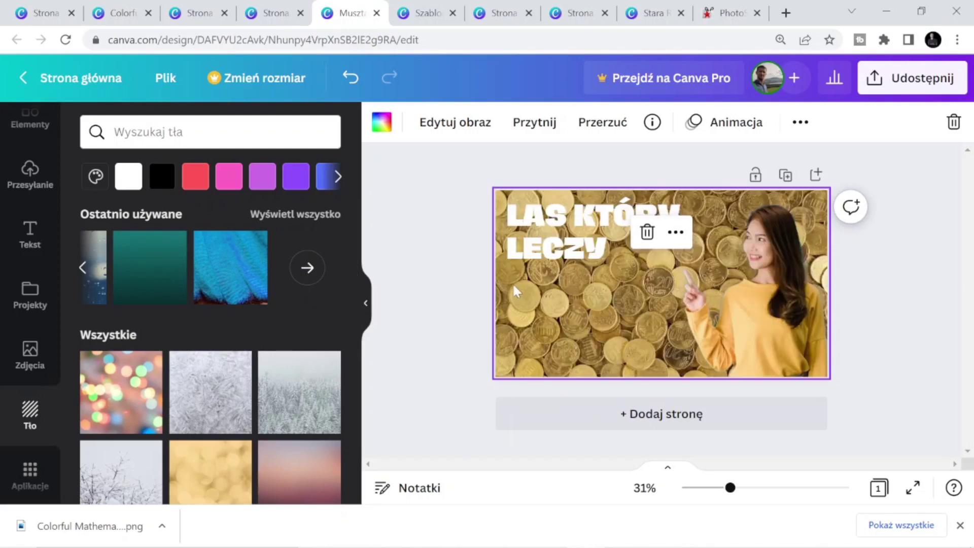
# Look through the open Canva designs and project lists and open the saved book cover project with the wall clocks
pyautogui.click(417, 20)
pyautogui.click(496, 20)
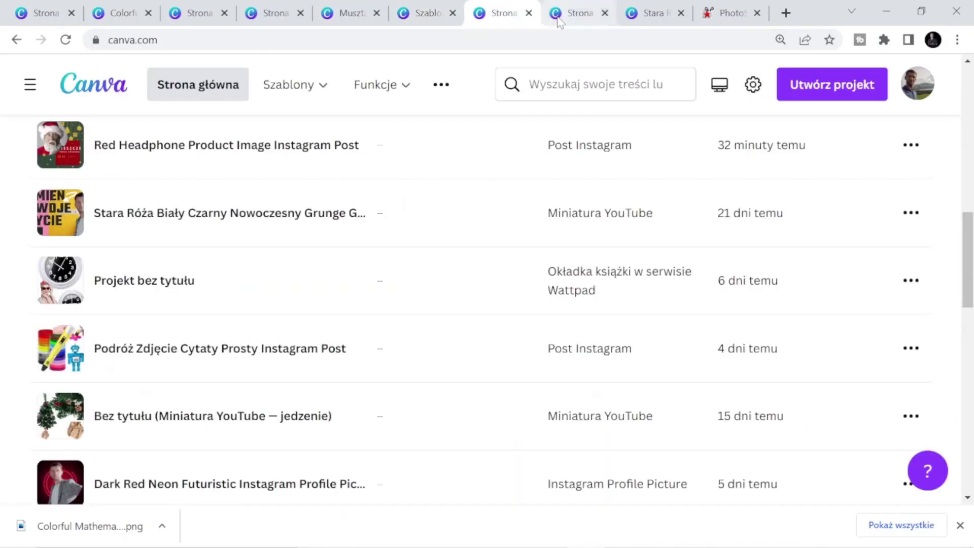
pyautogui.click(573, 19)
pyautogui.click(640, 21)
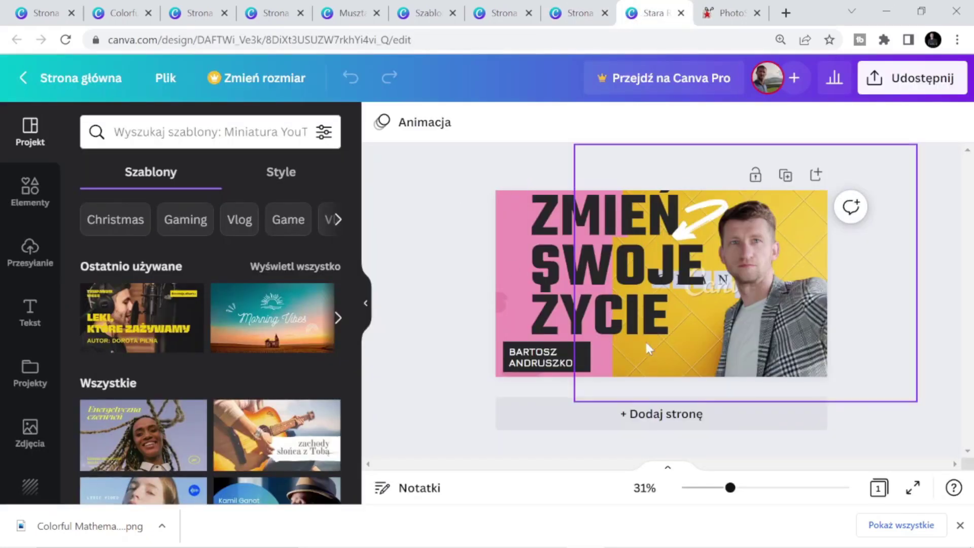
pyautogui.click(363, 20)
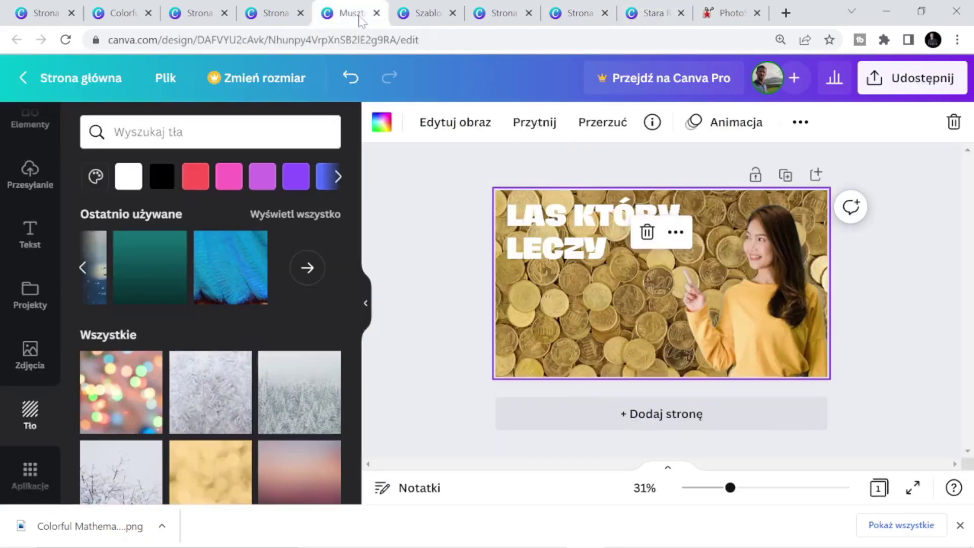
pyautogui.click(261, 11)
pyautogui.click(206, 6)
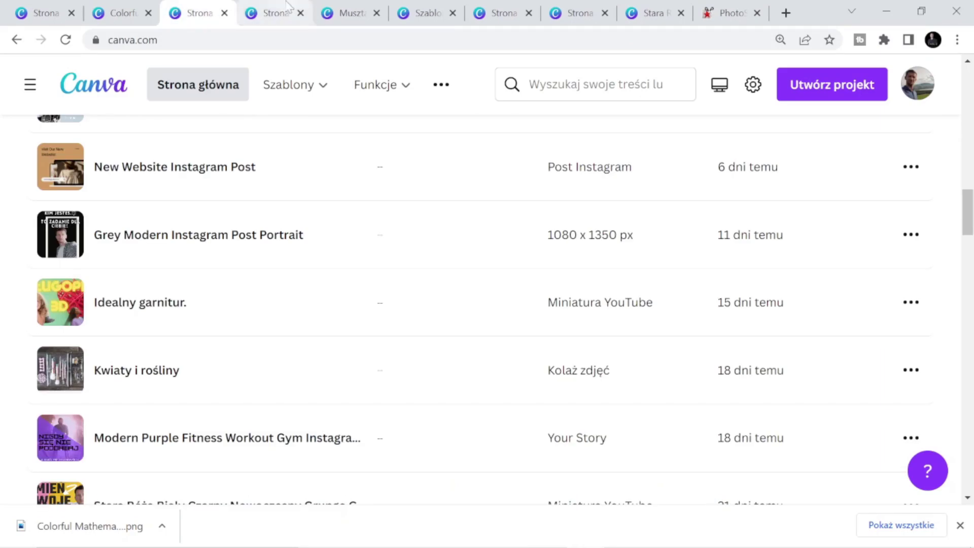
pyautogui.click(269, 13)
pyautogui.click(126, 232)
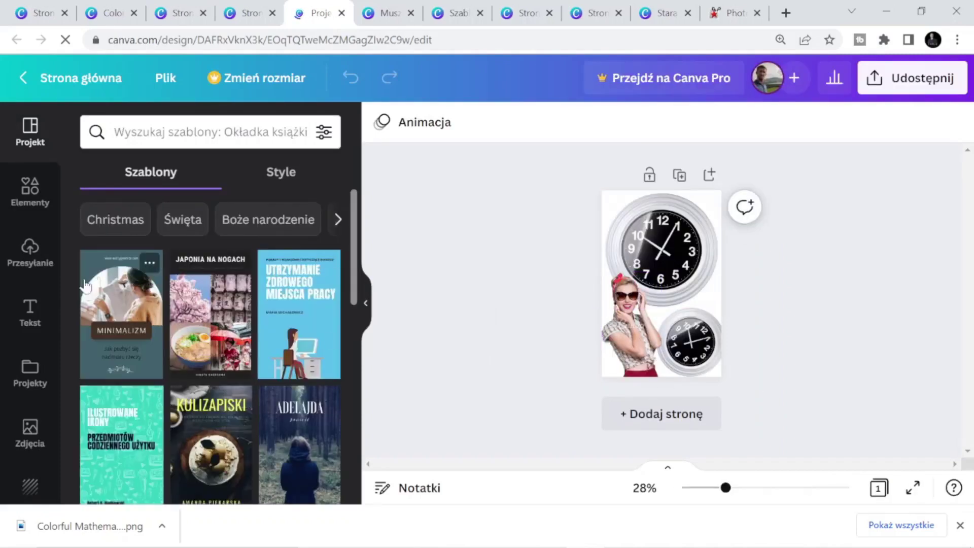
# Show the uploaded images and slightly enlarge the woman in sunglasses at the book cover's lower-left corner
pyautogui.click(30, 248)
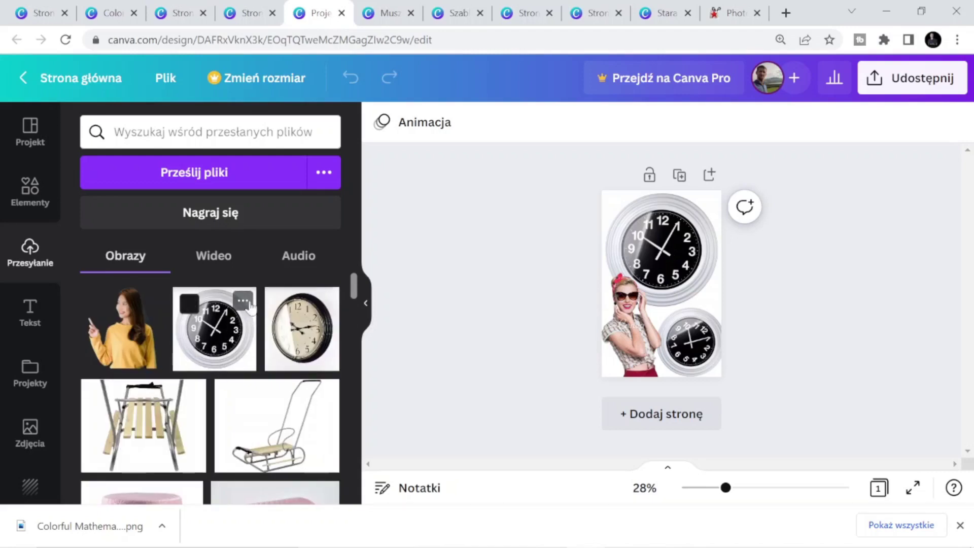
pyautogui.moveTo(618, 341); pyautogui.dragTo(620, 335)
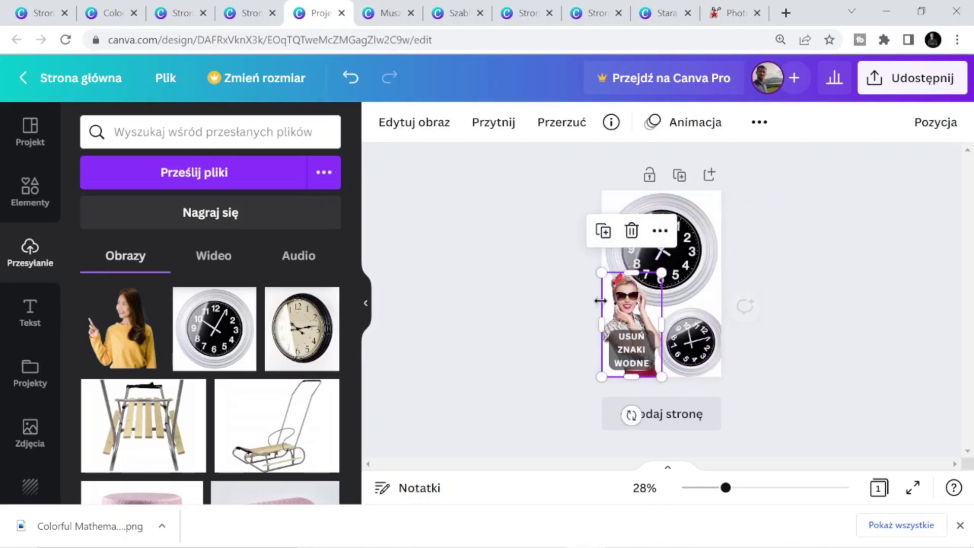
pyautogui.moveTo(601, 272); pyautogui.dragTo(596, 264)
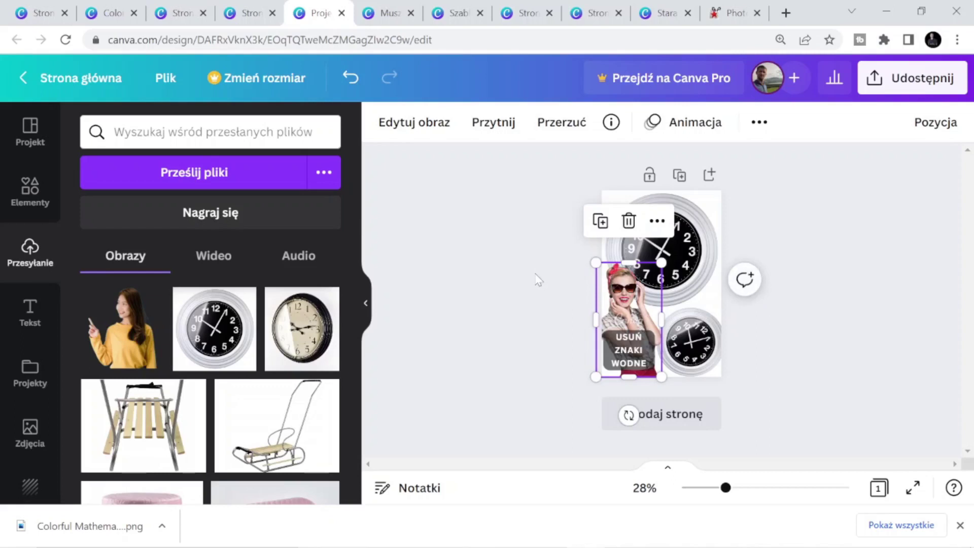
pyautogui.click(539, 279)
pyautogui.click(687, 336)
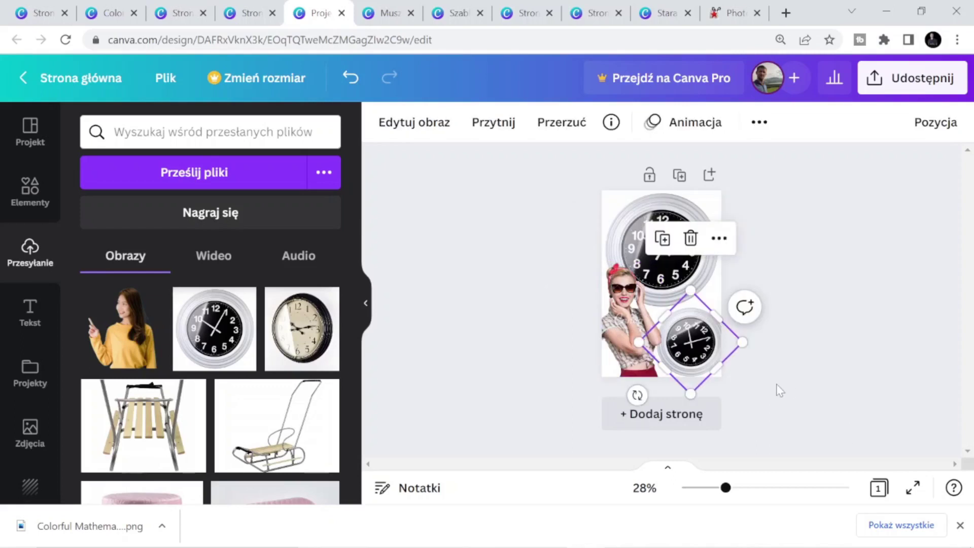
pyautogui.click(867, 373)
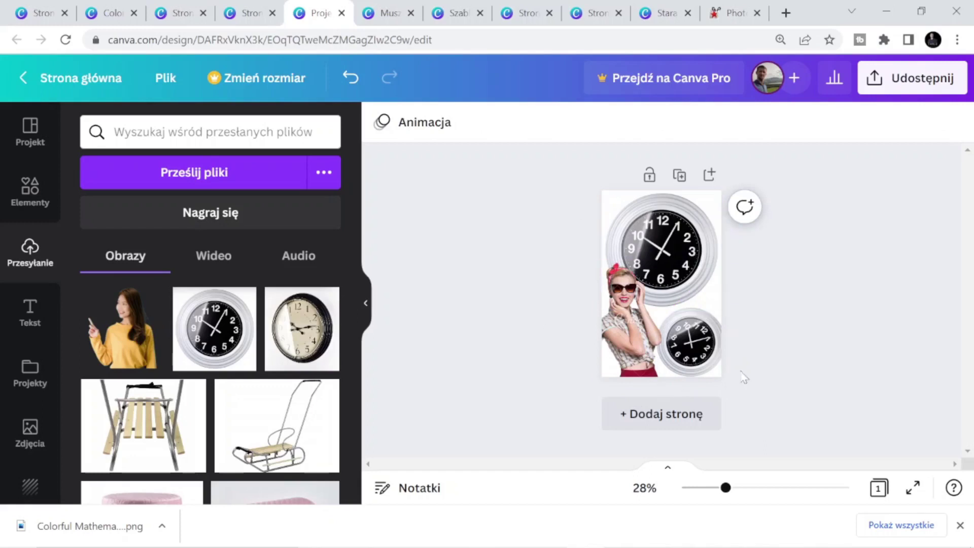